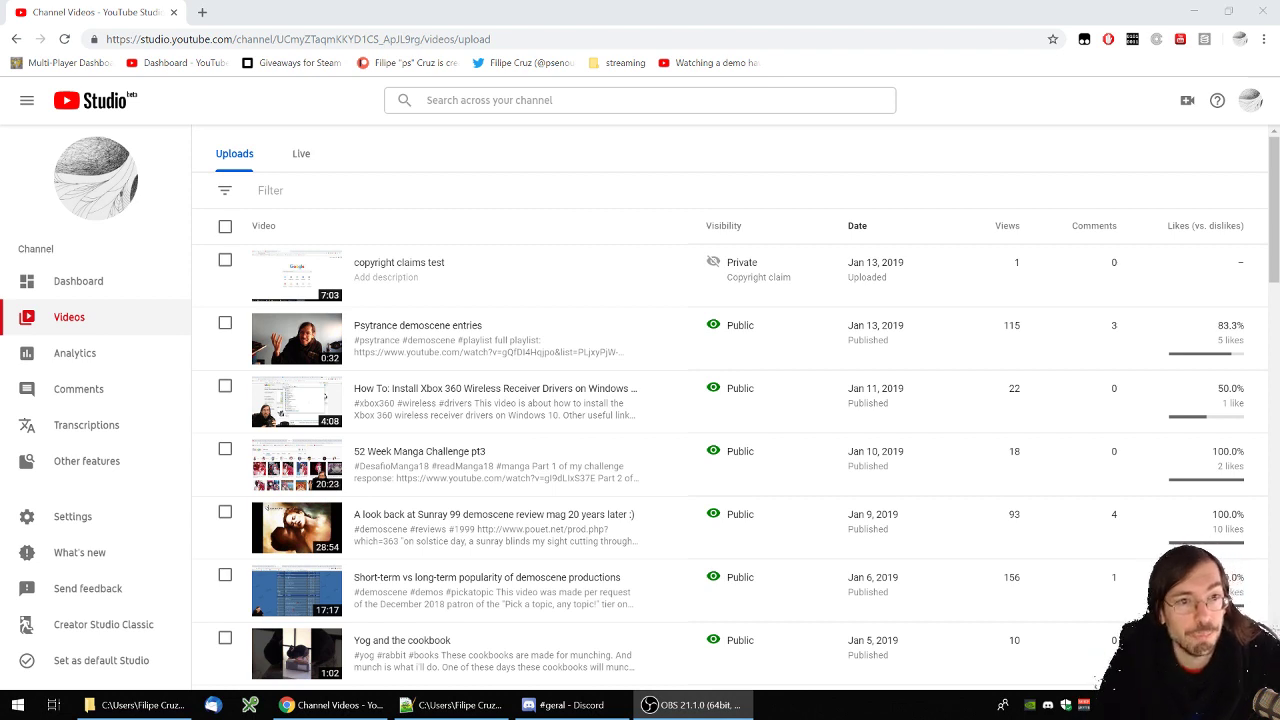
# - Review the copyright claim details of the "copyright claims test" video and the actions available for the Assobio claim
pyautogui.click(762, 272)
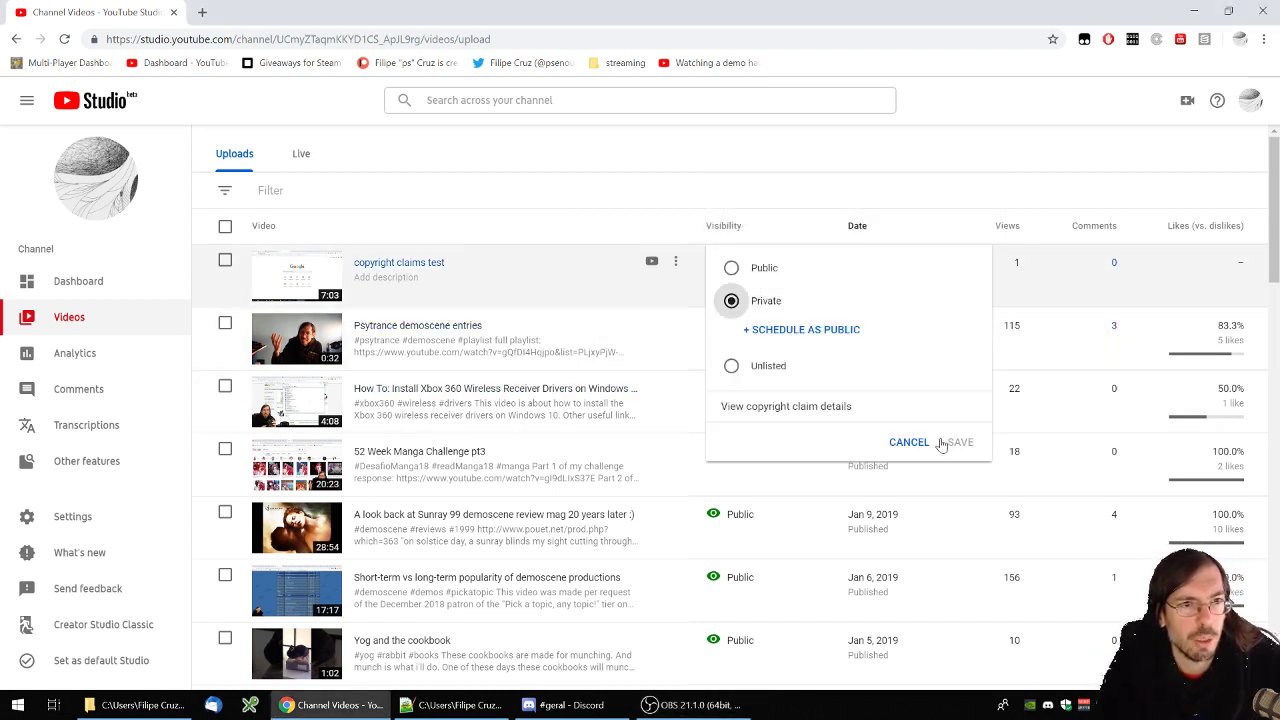
pyautogui.click(788, 405)
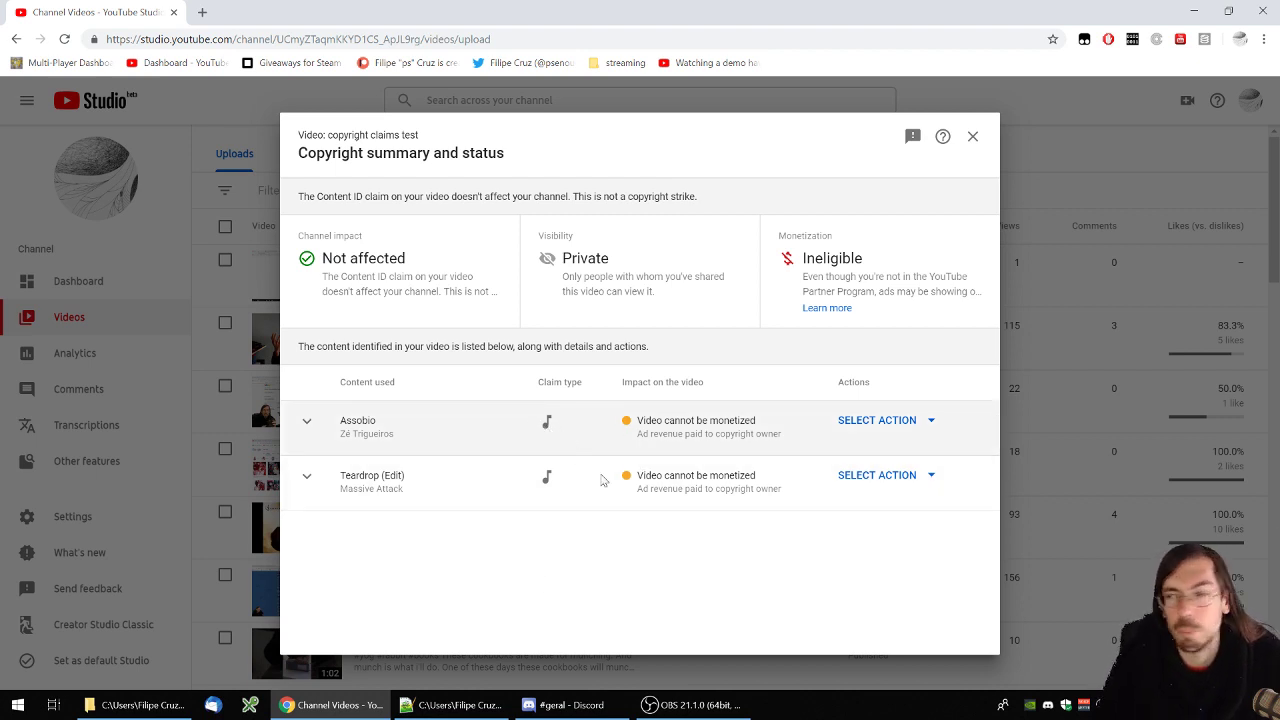
pyautogui.click(931, 422)
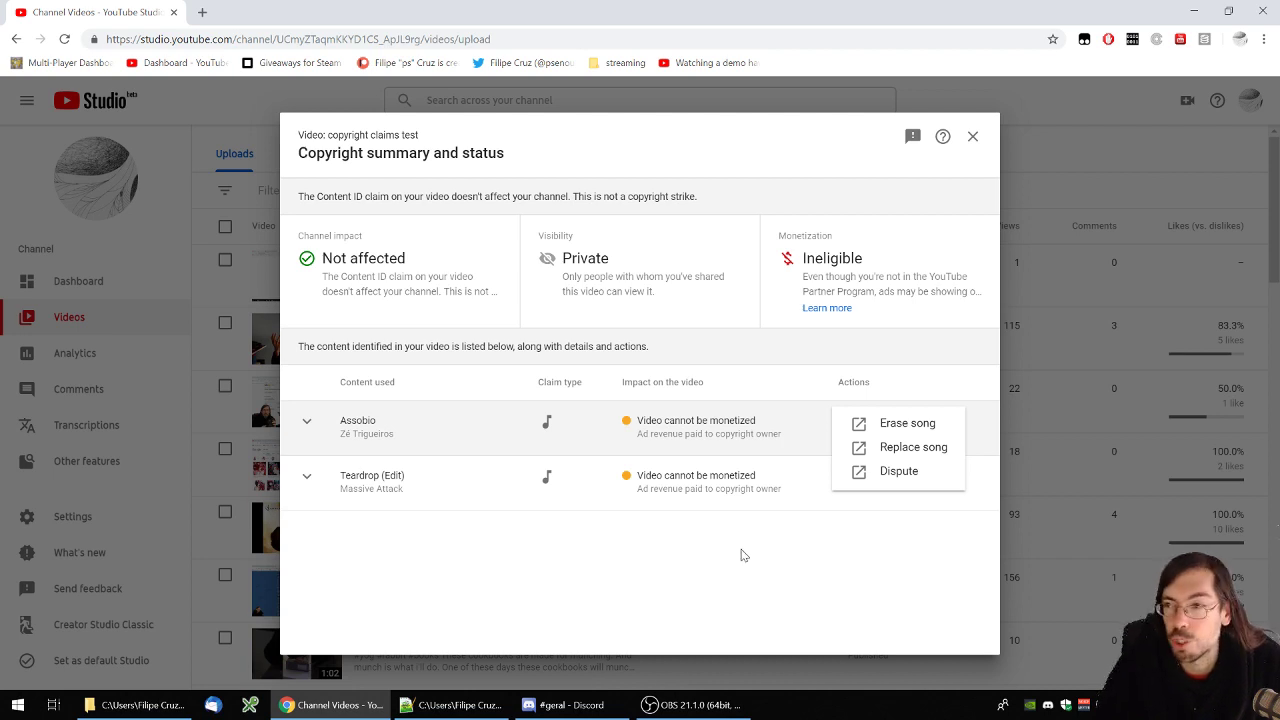
pyautogui.click(798, 542)
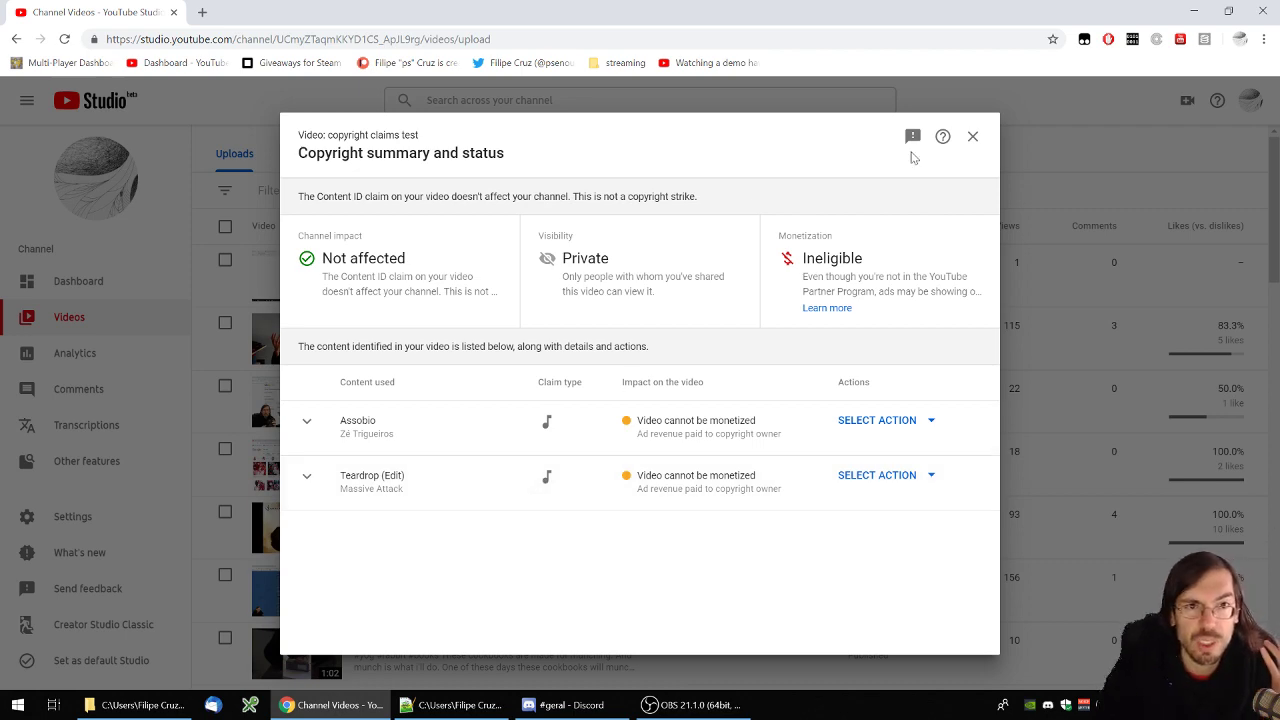
pyautogui.click(975, 137)
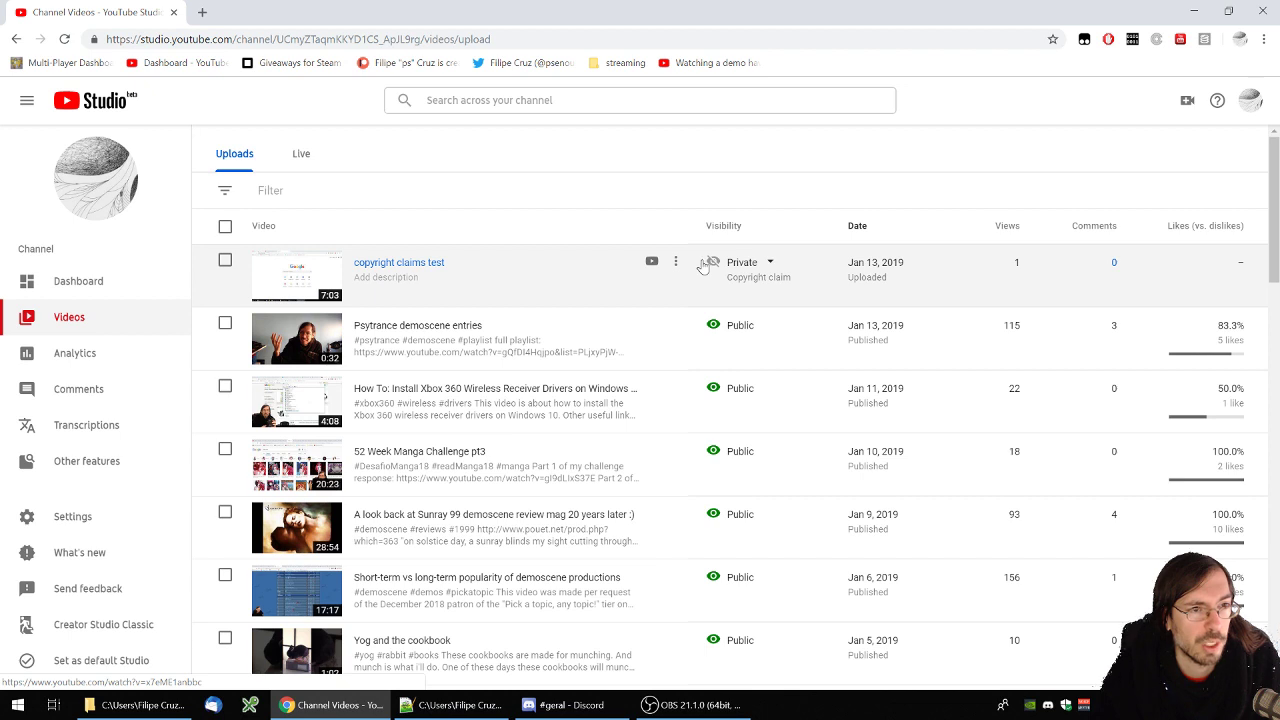
# - Open the details of the "copyright claims test" video and look through its advanced settings
pyautogui.click(384, 264)
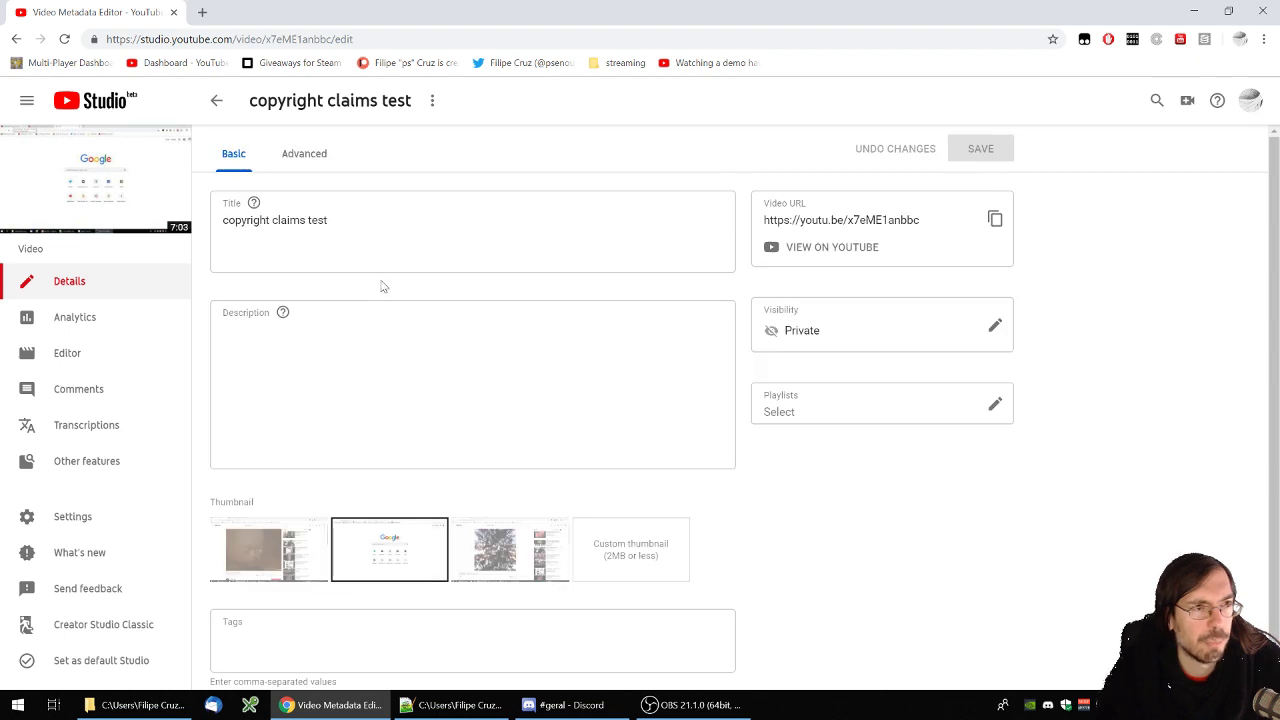
pyautogui.click(306, 160)
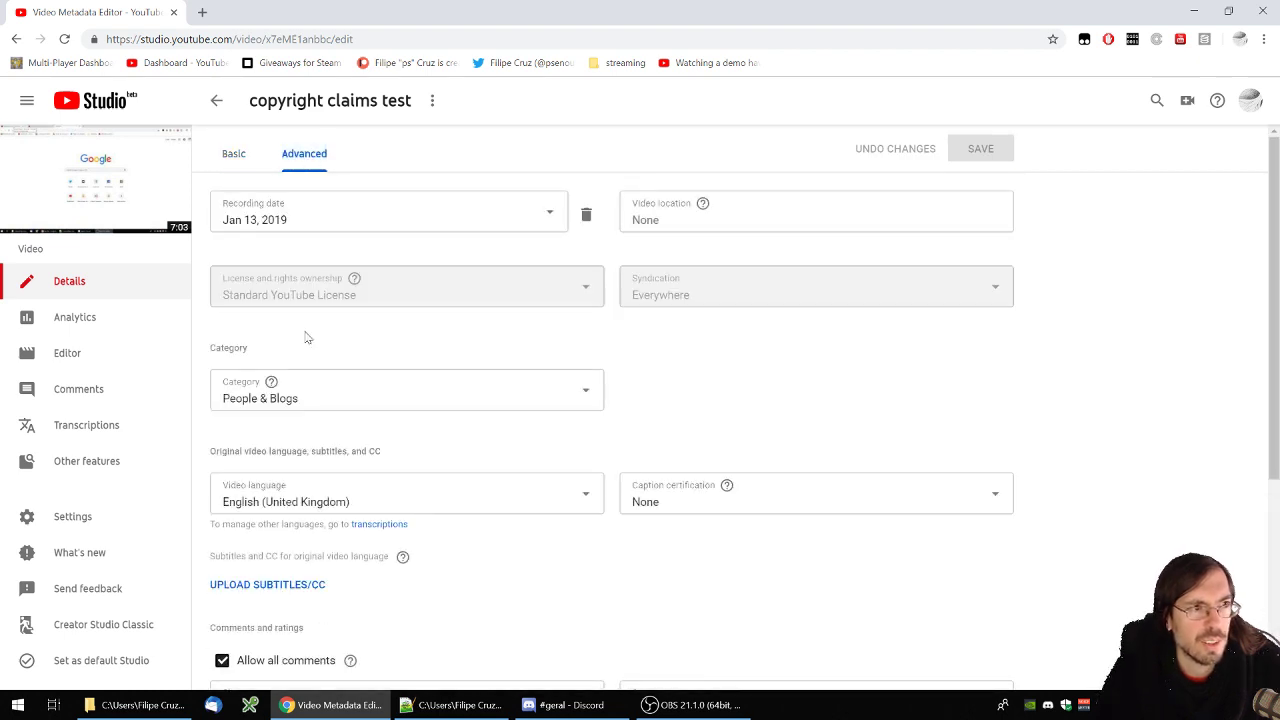
pyautogui.moveTo(100, 440)
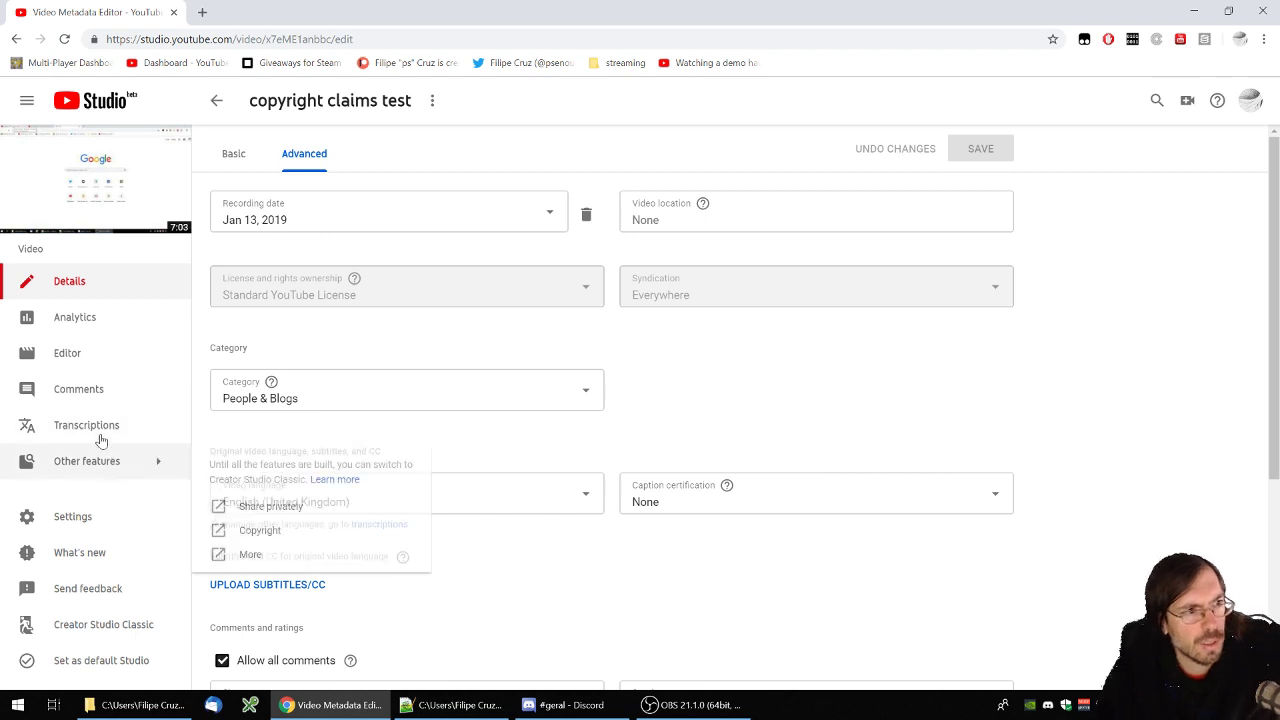
# - Open the video in the editor, launch the Add Blur feature and pause the preview on the Enhancements page
pyautogui.click(77, 356)
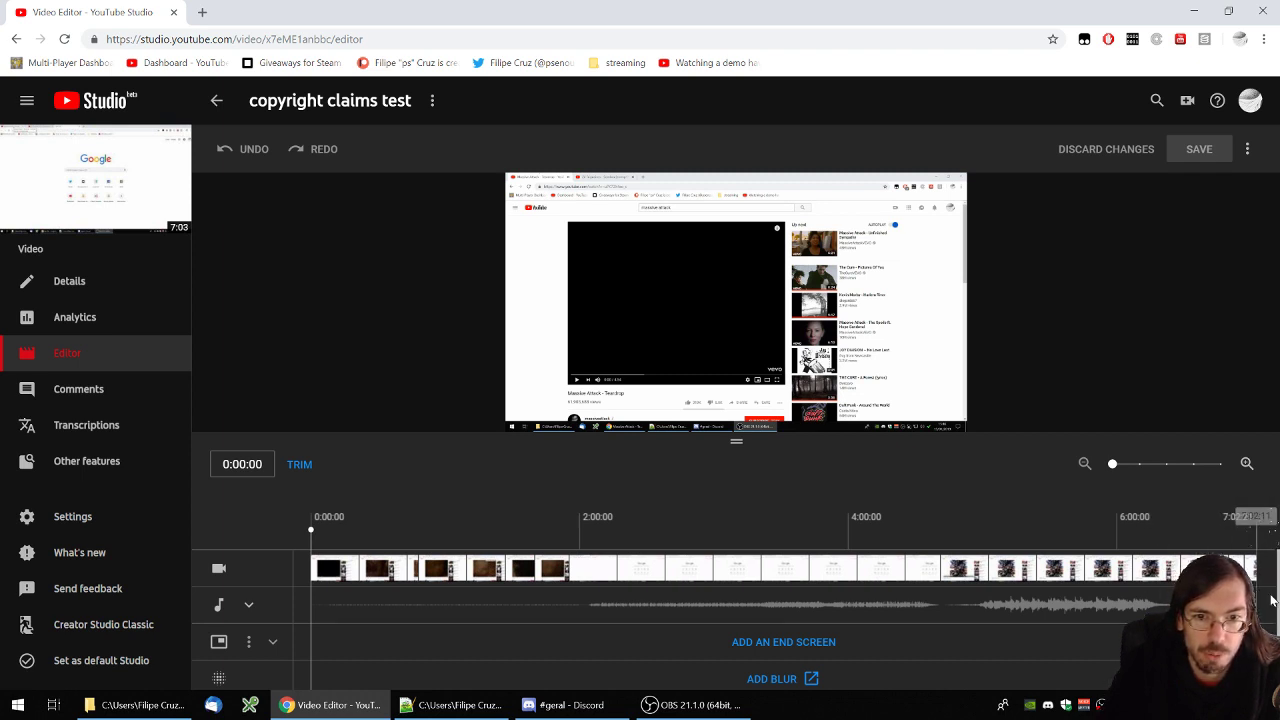
pyautogui.scroll(-1, 1272, 524)
pyautogui.scroll(-2, 1272, 524)
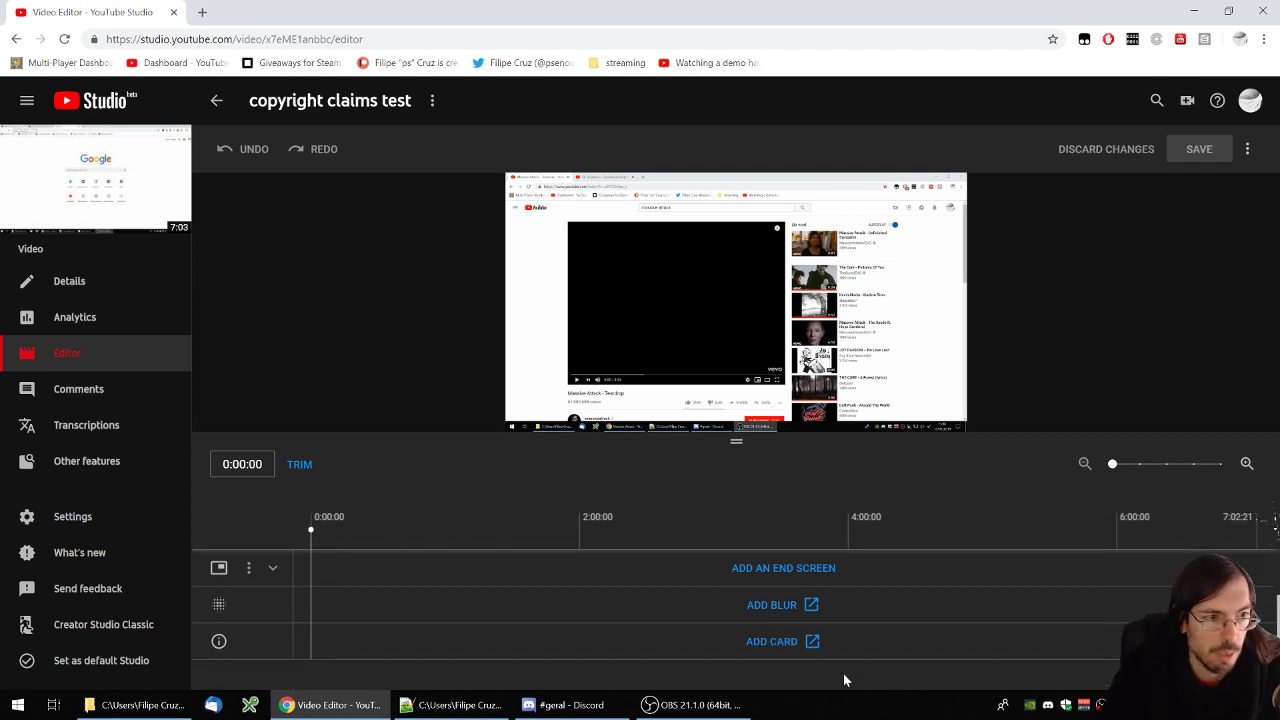
pyautogui.click(767, 607)
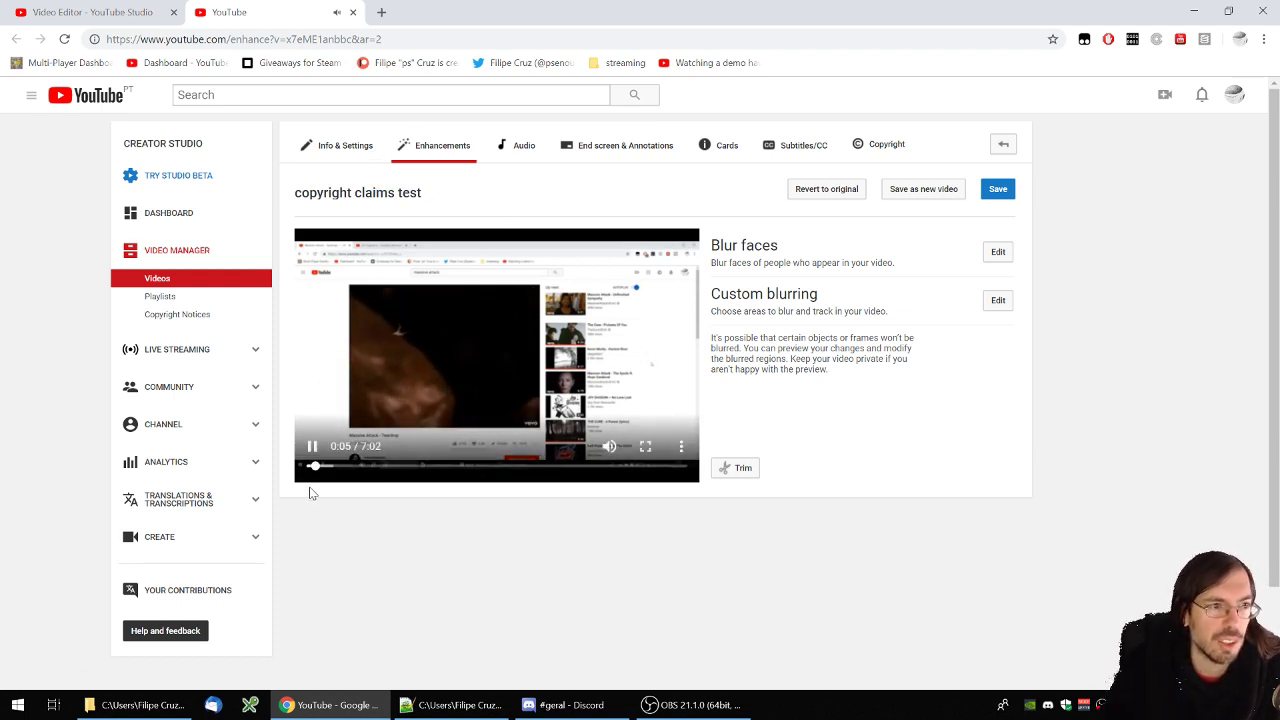
pyautogui.click(311, 450)
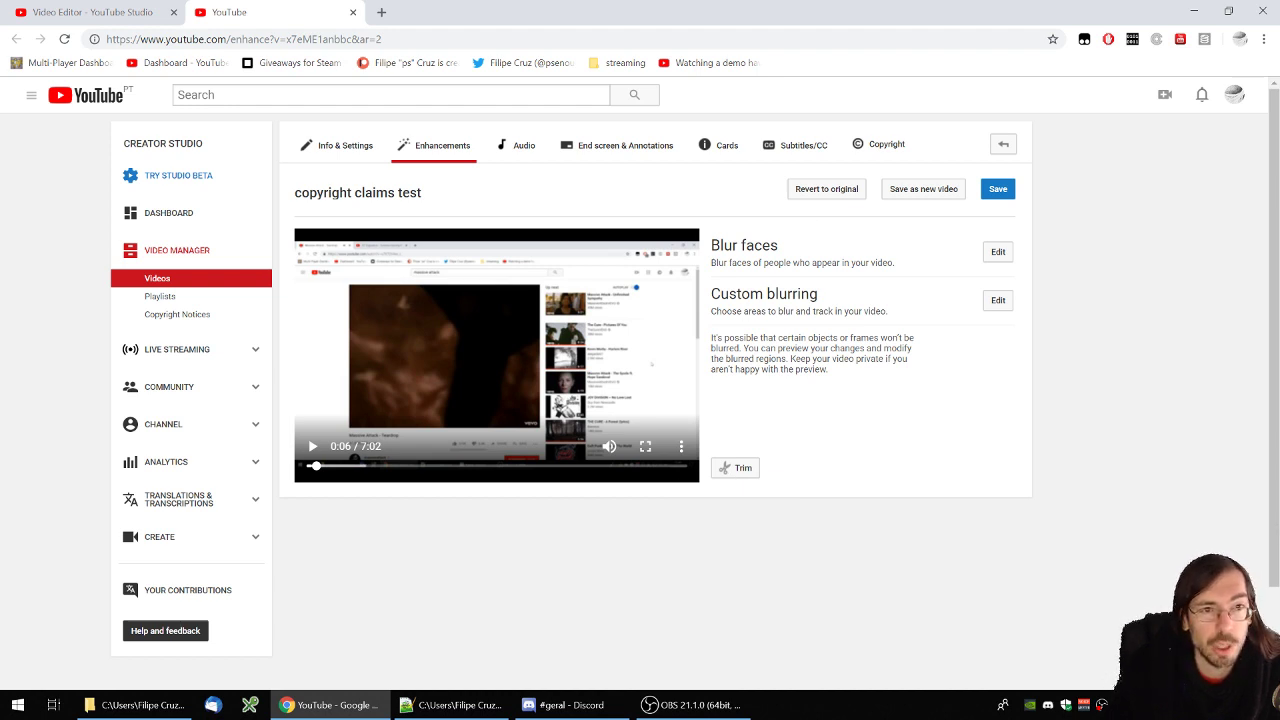
pyautogui.click(998, 301)
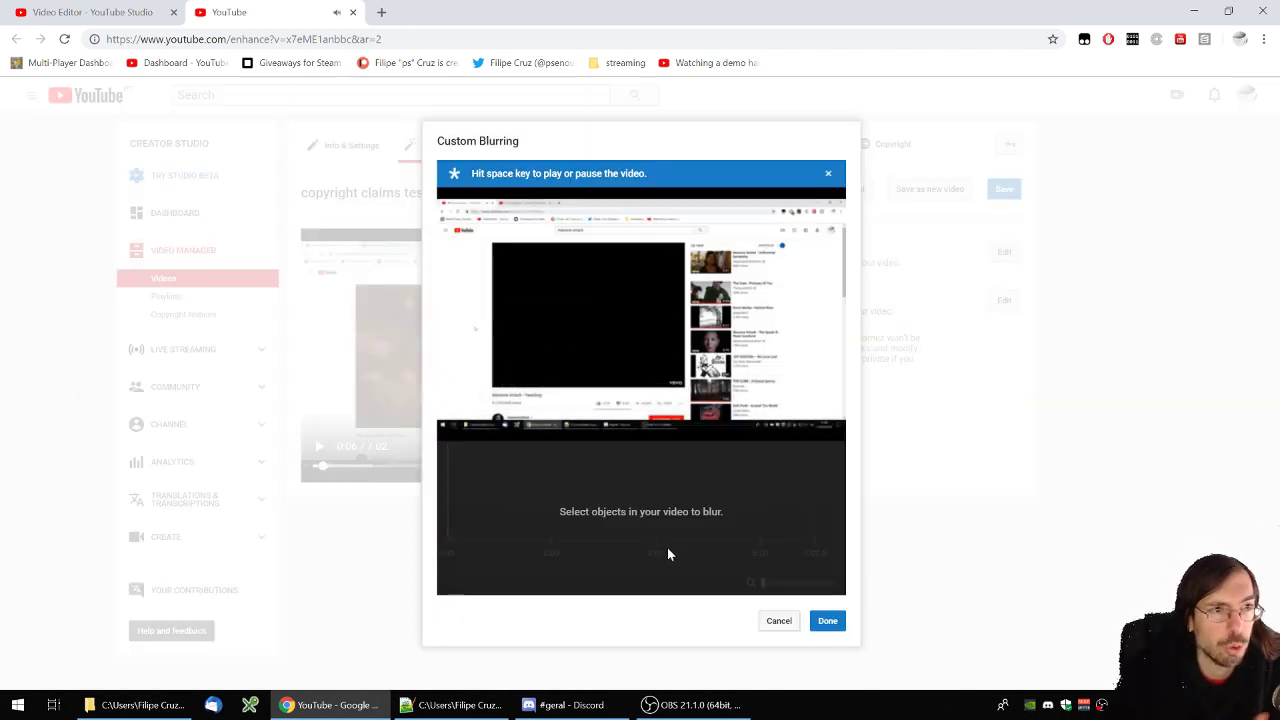
pyautogui.click(828, 174)
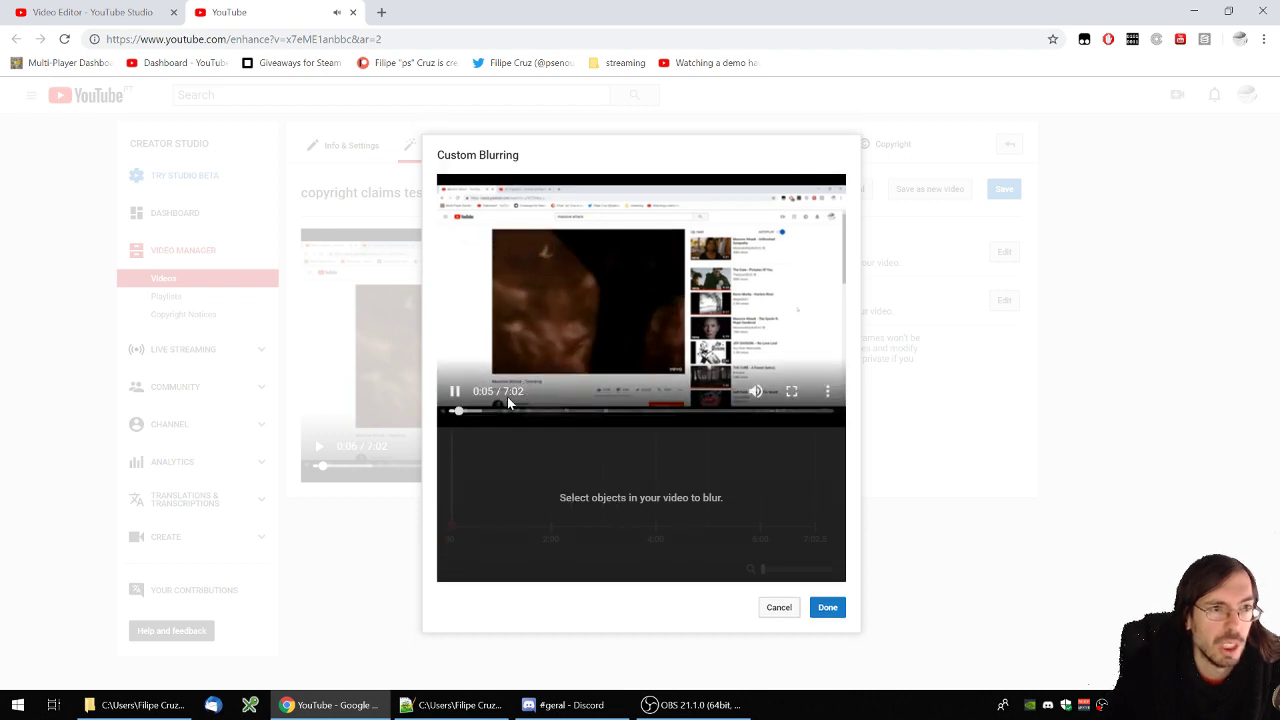
pyautogui.click(456, 391)
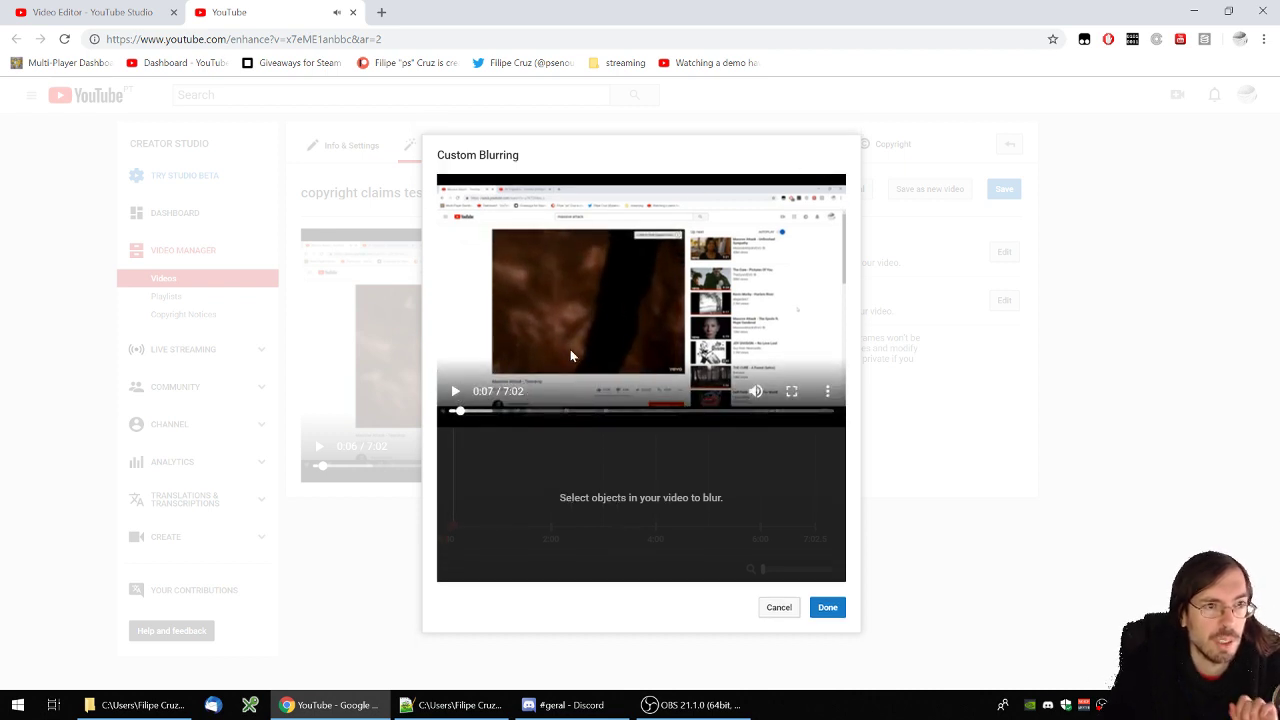
pyautogui.moveTo(450, 417)
pyautogui.mouseDown()
pyautogui.moveTo(564, 429)
pyautogui.moveTo(450, 412)
pyautogui.moveTo(467, 418)
pyautogui.mouseUp()
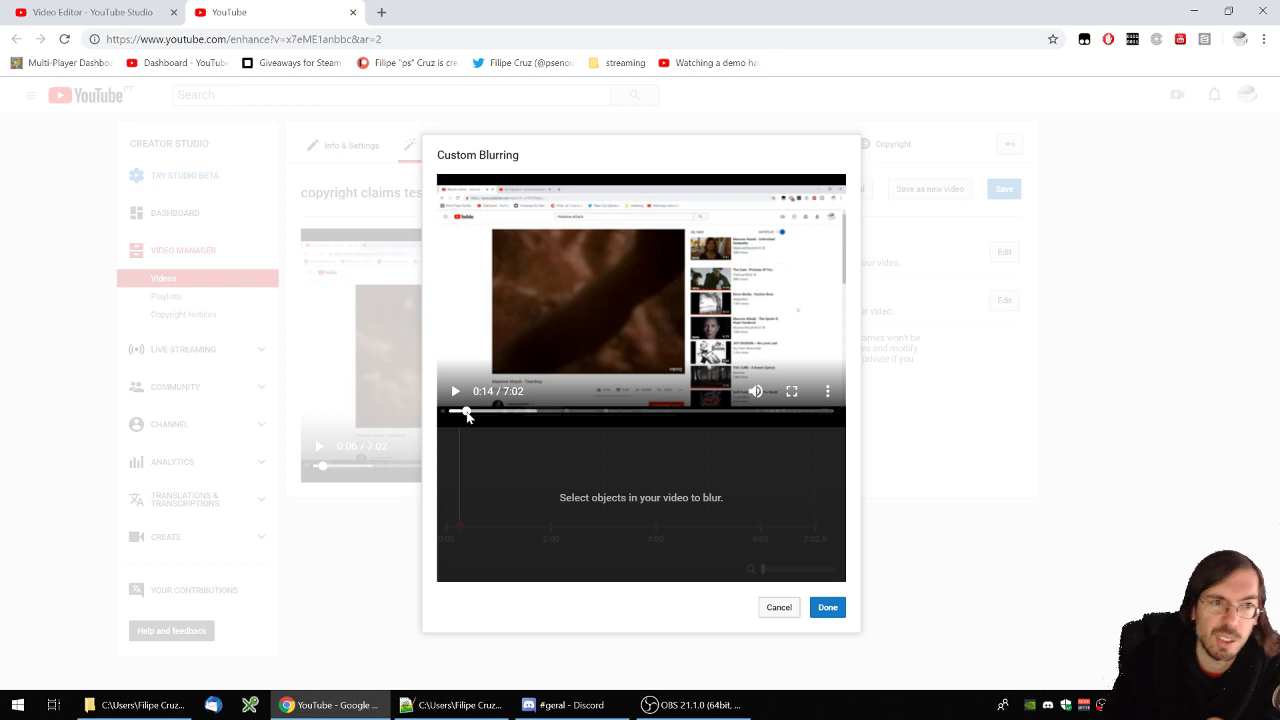
pyautogui.click(510, 278)
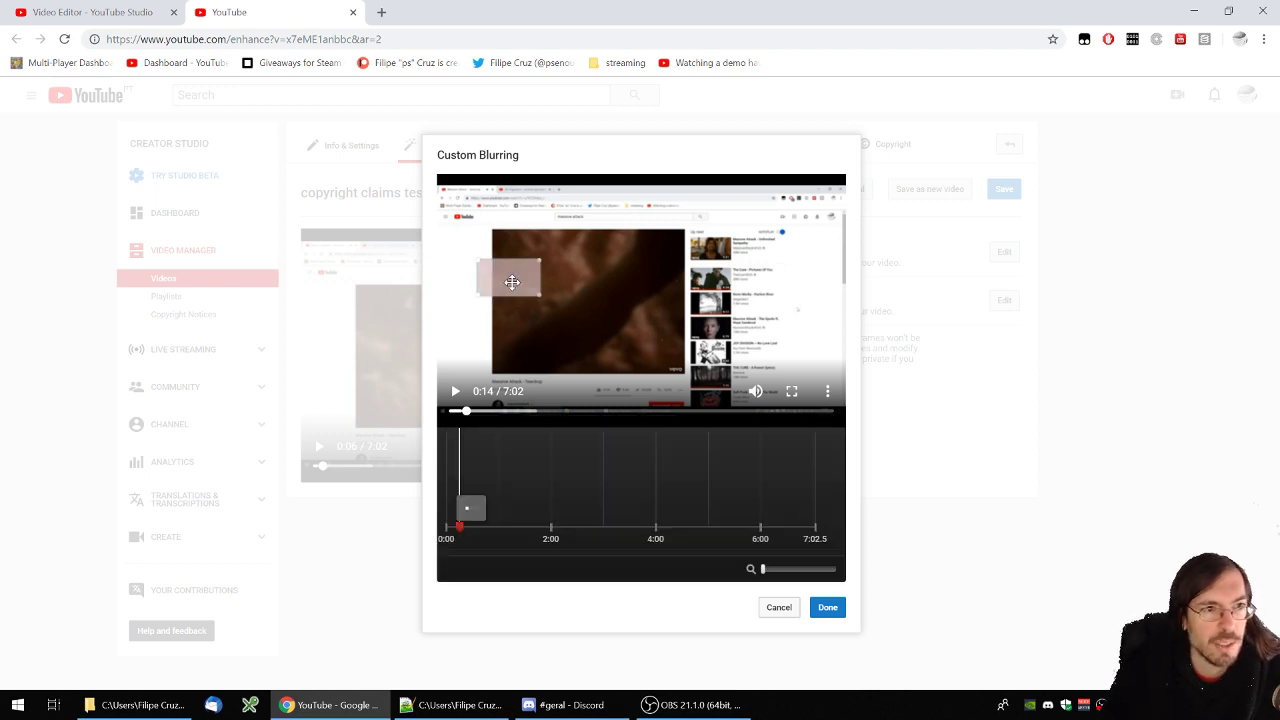
pyautogui.moveTo(510, 278); pyautogui.dragTo(617, 316)
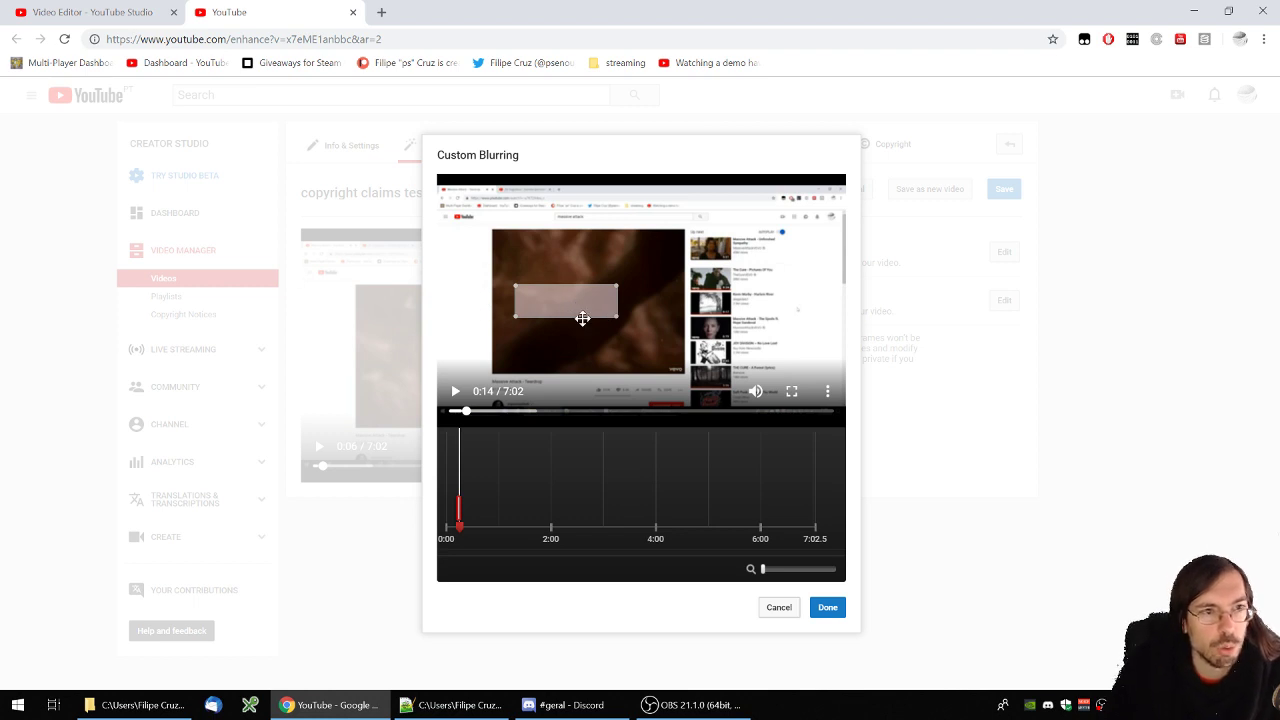
pyautogui.moveTo(577, 311); pyautogui.dragTo(601, 324)
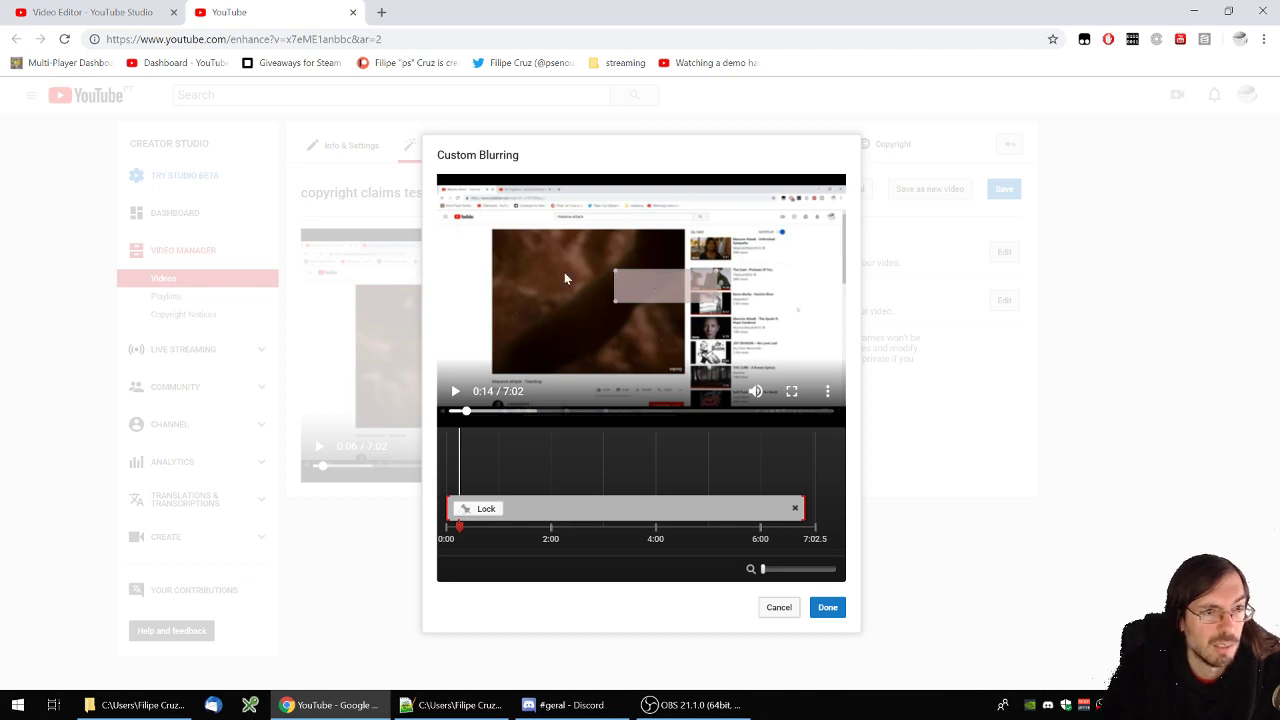
pyautogui.click(780, 608)
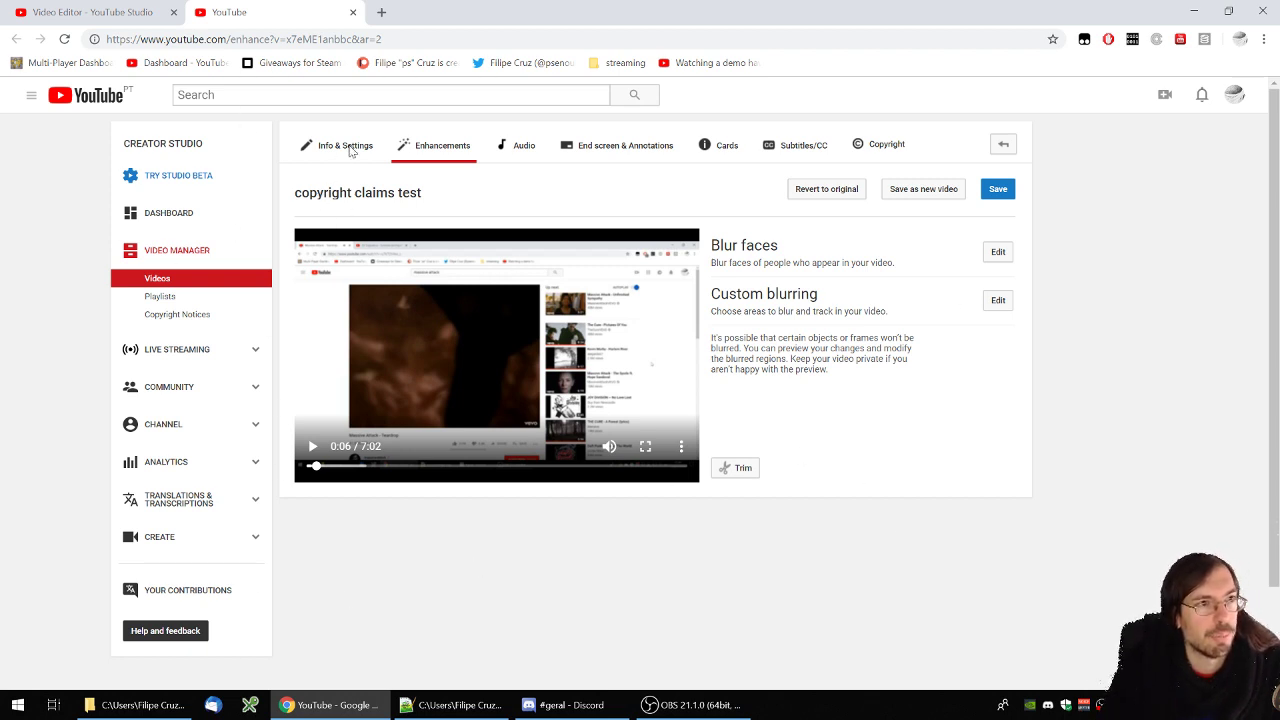
# - Reload the Enhancements page of the "copyright claims test" video
pyautogui.click(140, 12)
pyautogui.click(240, 12)
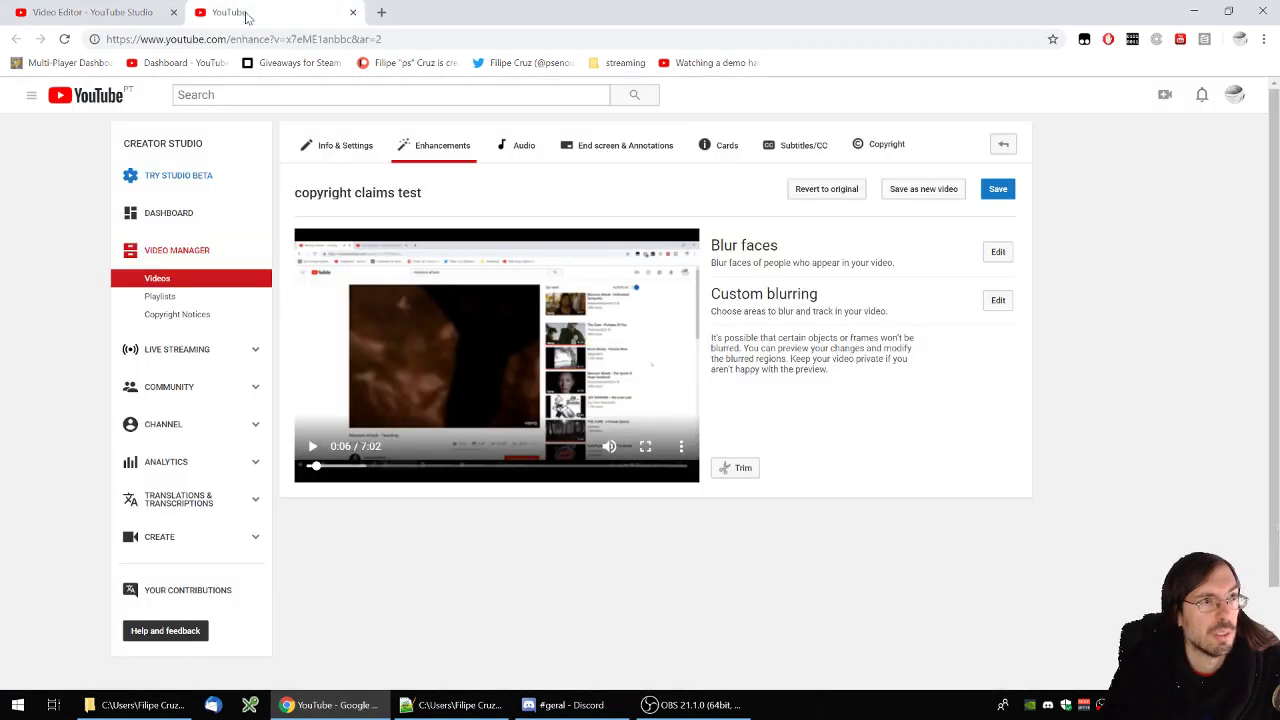
pyautogui.click(64, 38)
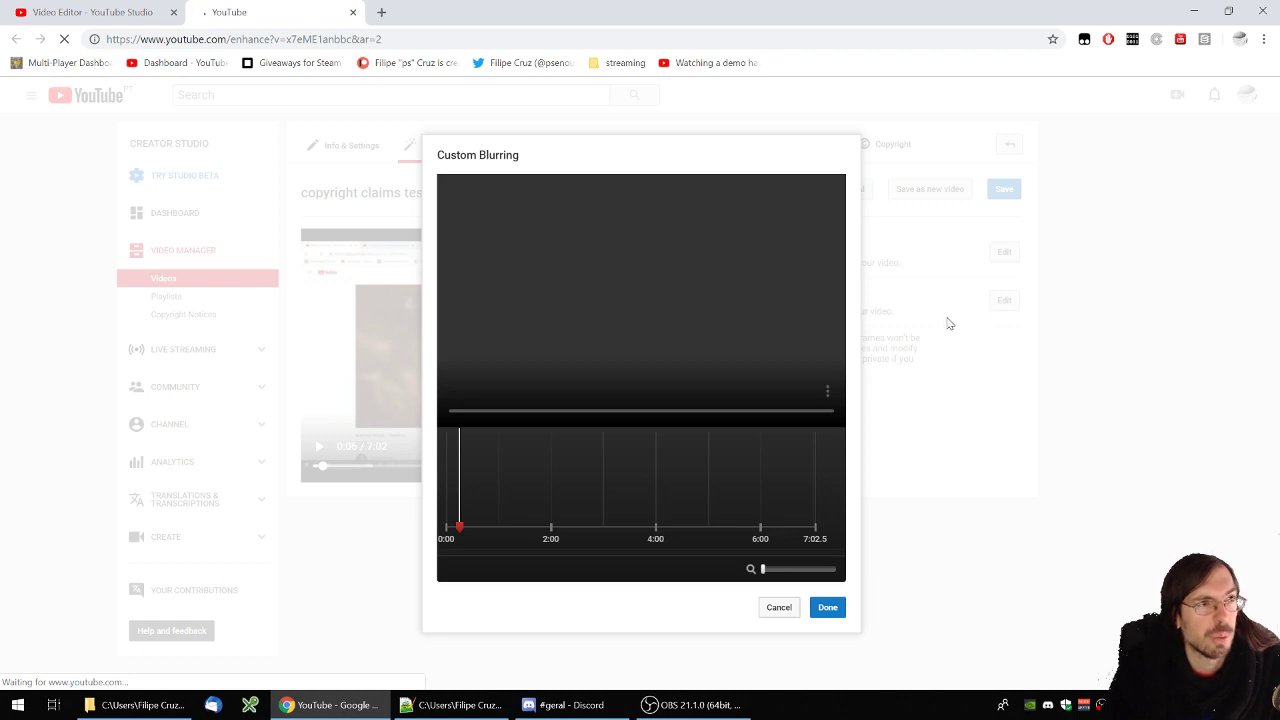
pyautogui.click(360, 39)
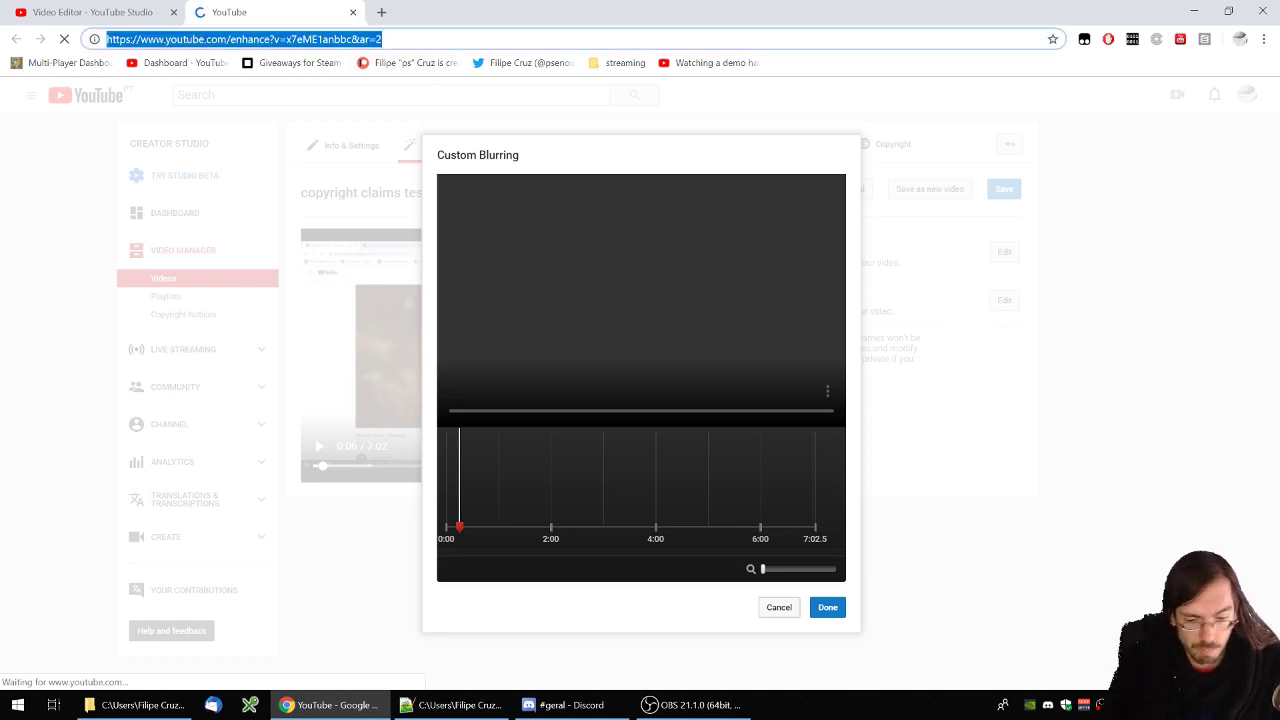
pyautogui.press('Return')
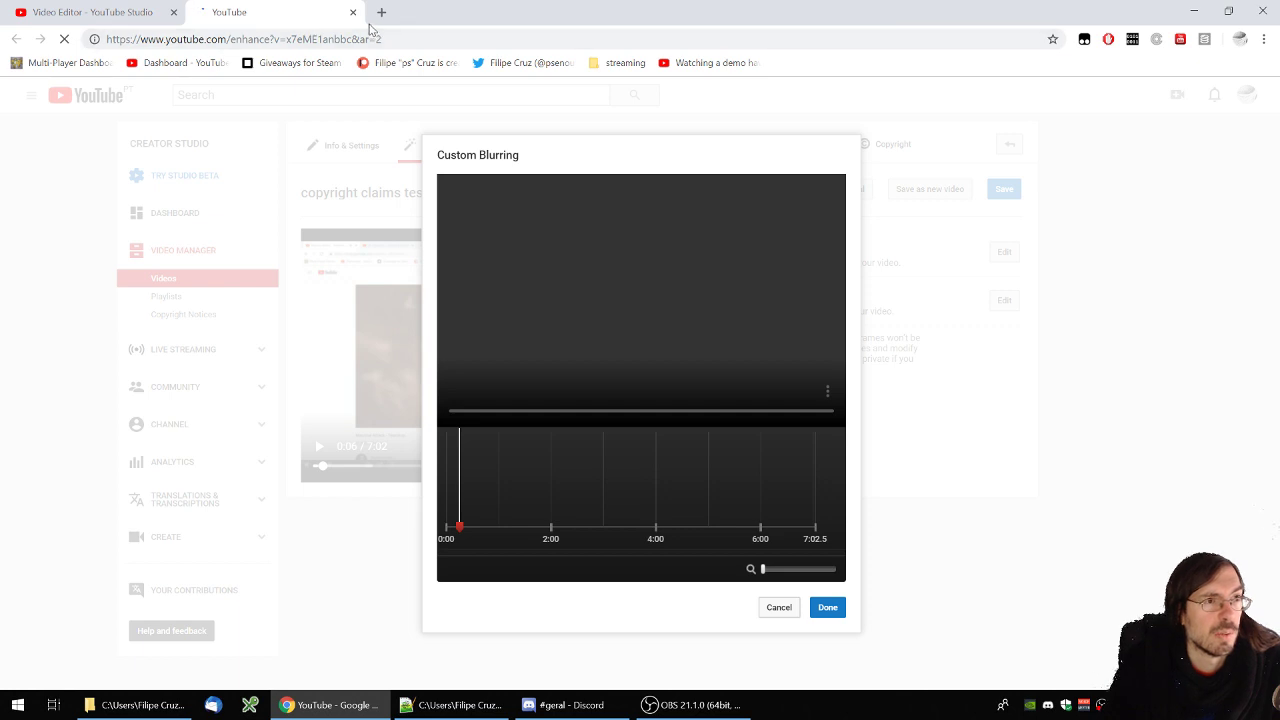
pyautogui.click(360, 39)
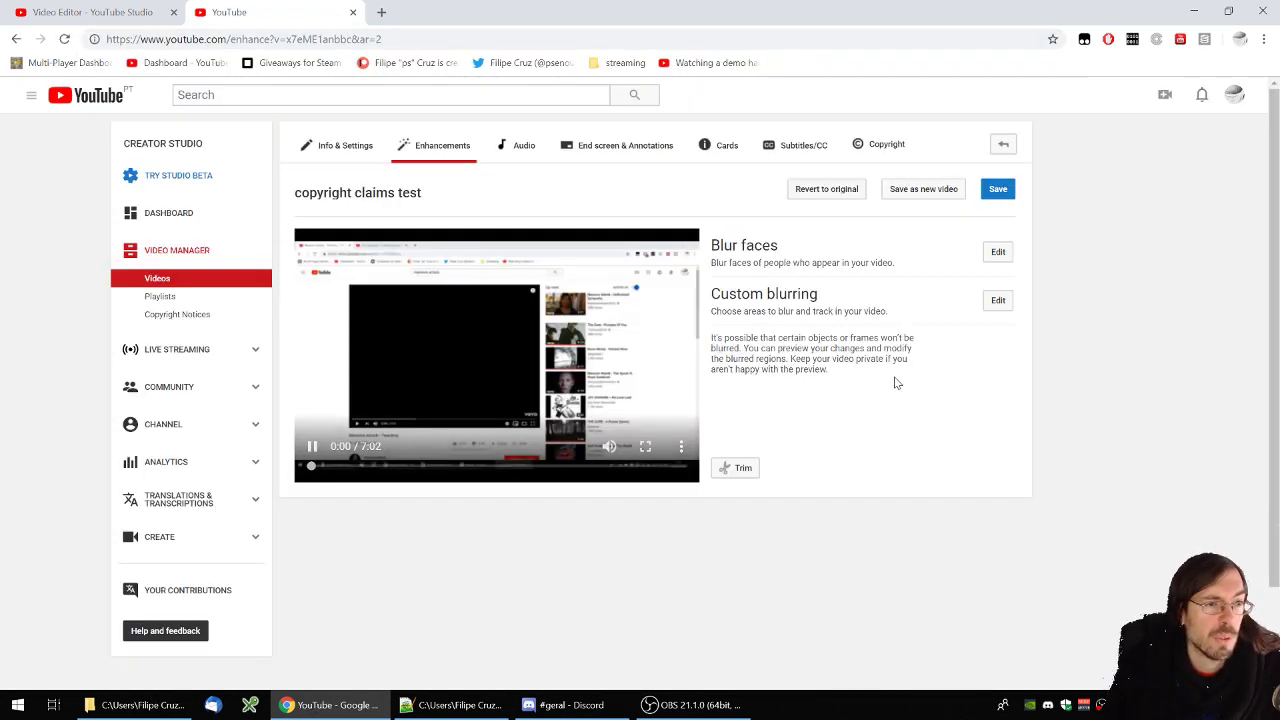
# - Start custom blurring, pause the preview at 0:00 and place a blur area at the upper-left corner of the embedded video player
pyautogui.click(998, 302)
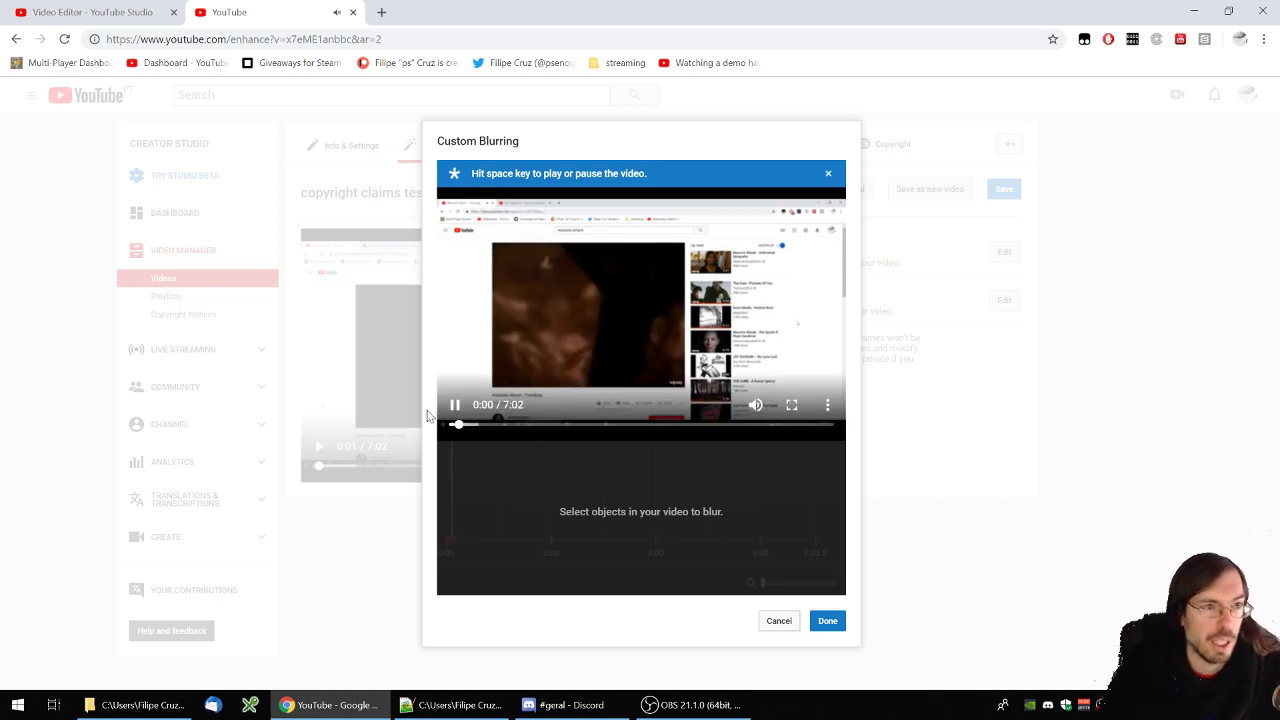
pyautogui.click(466, 403)
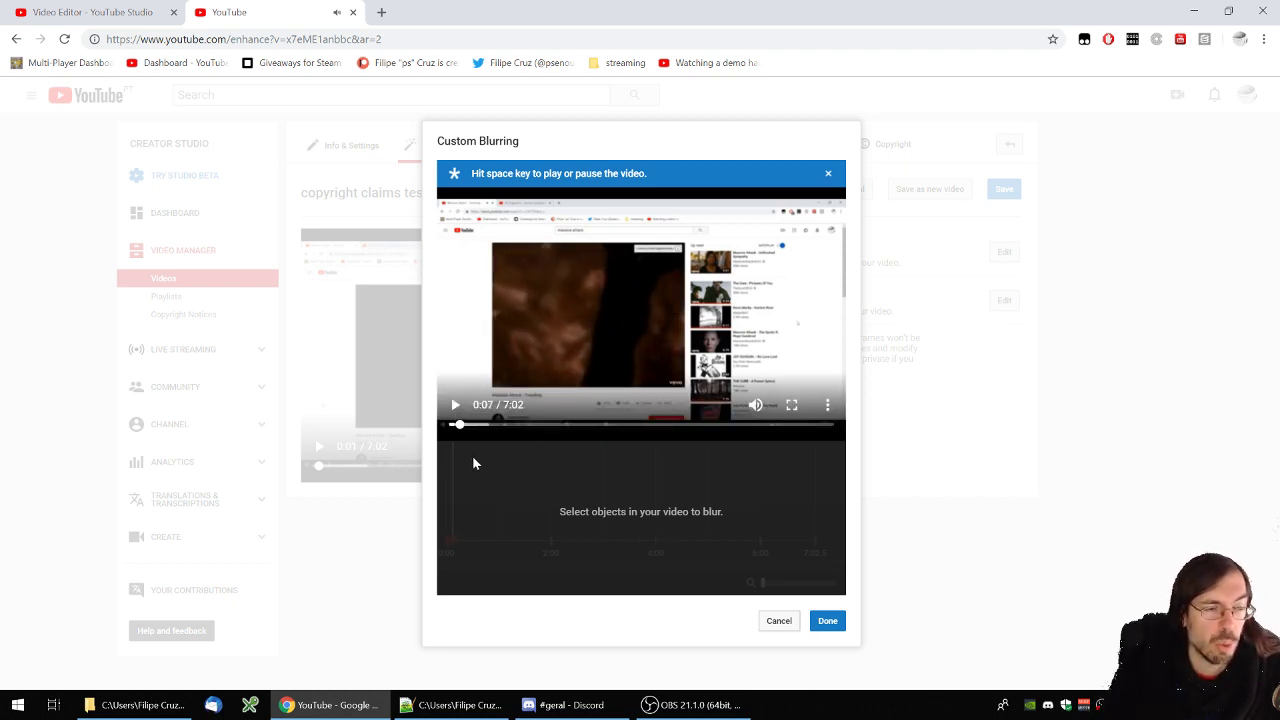
pyautogui.click(455, 425)
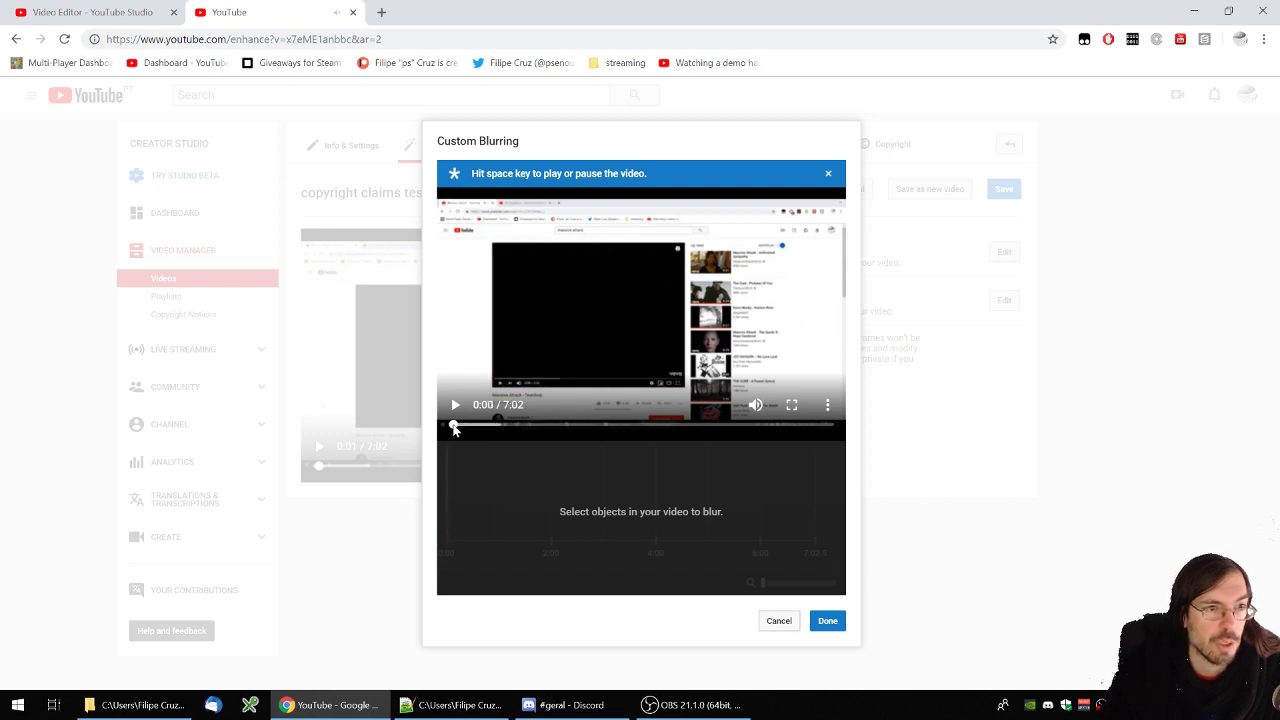
pyautogui.click(537, 291)
pyautogui.moveTo(530, 252)
pyautogui.mouseDown()
pyautogui.moveTo(523, 294)
pyautogui.moveTo(521, 258)
pyautogui.mouseUp()
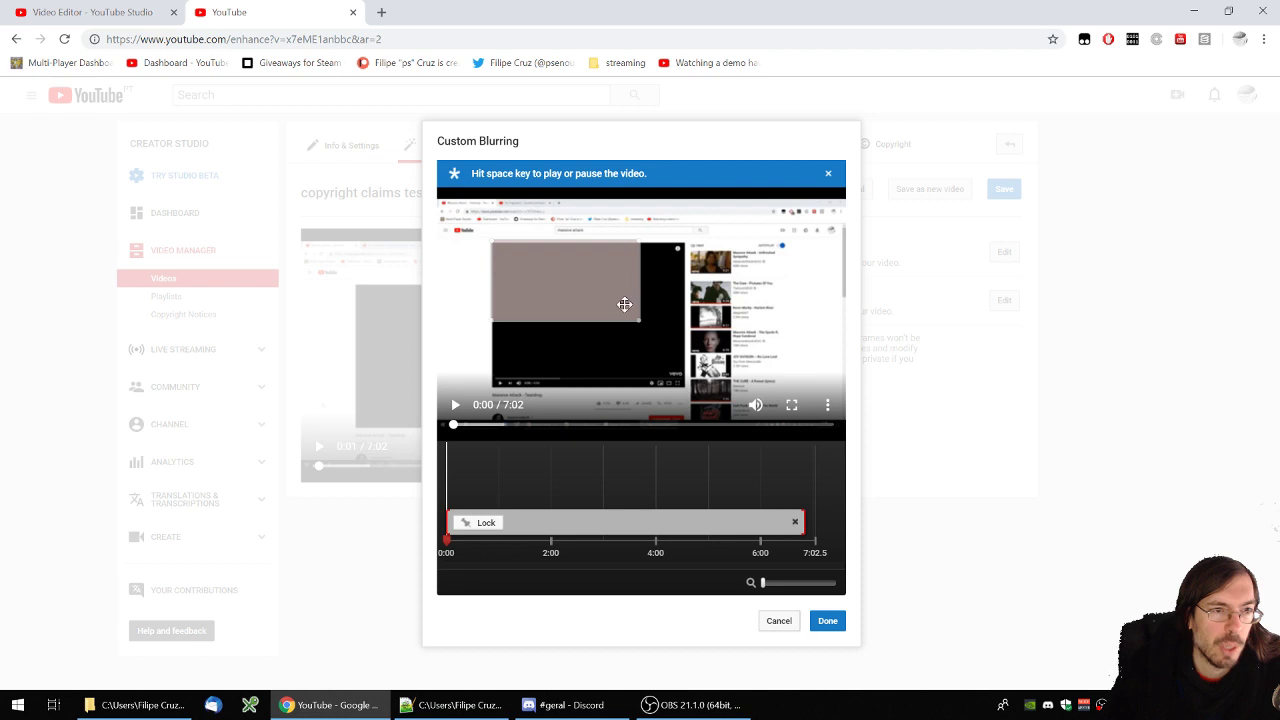
# - Lock the blur area in place and enlarge it to cover the whole embedded video player
pyautogui.click(478, 532)
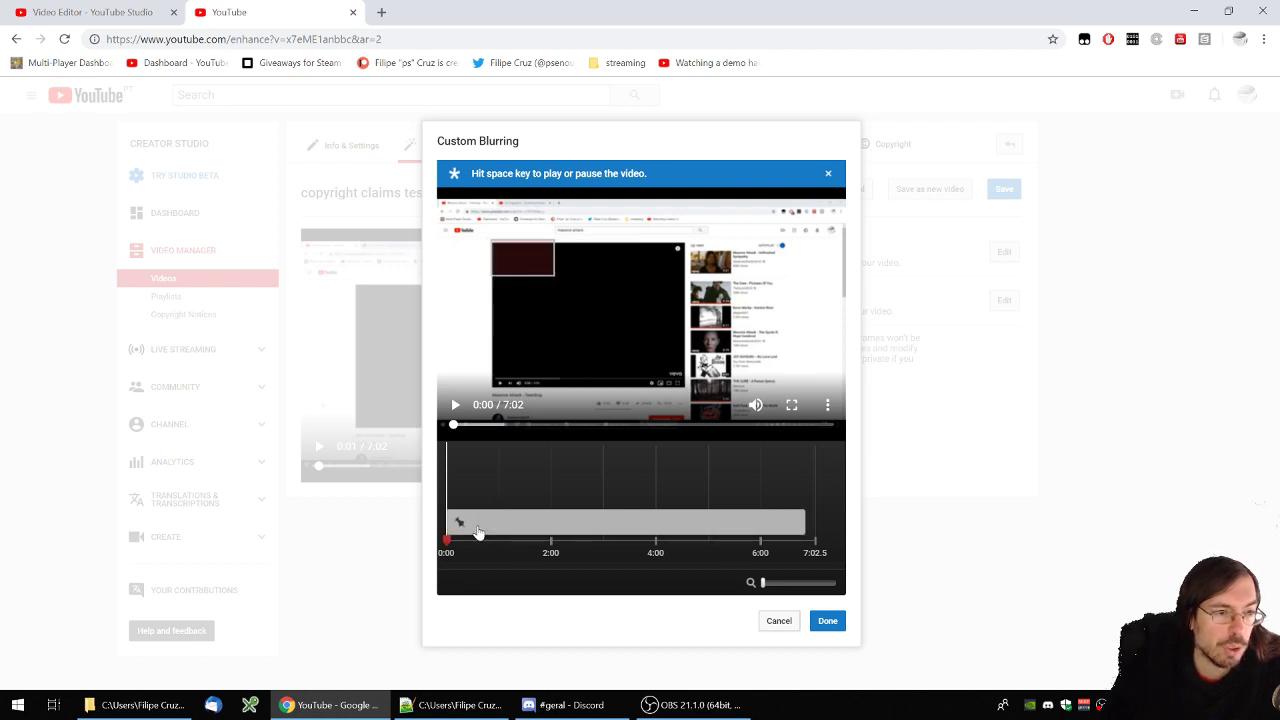
pyautogui.click(521, 260)
pyautogui.moveTo(551, 275); pyautogui.dragTo(683, 383)
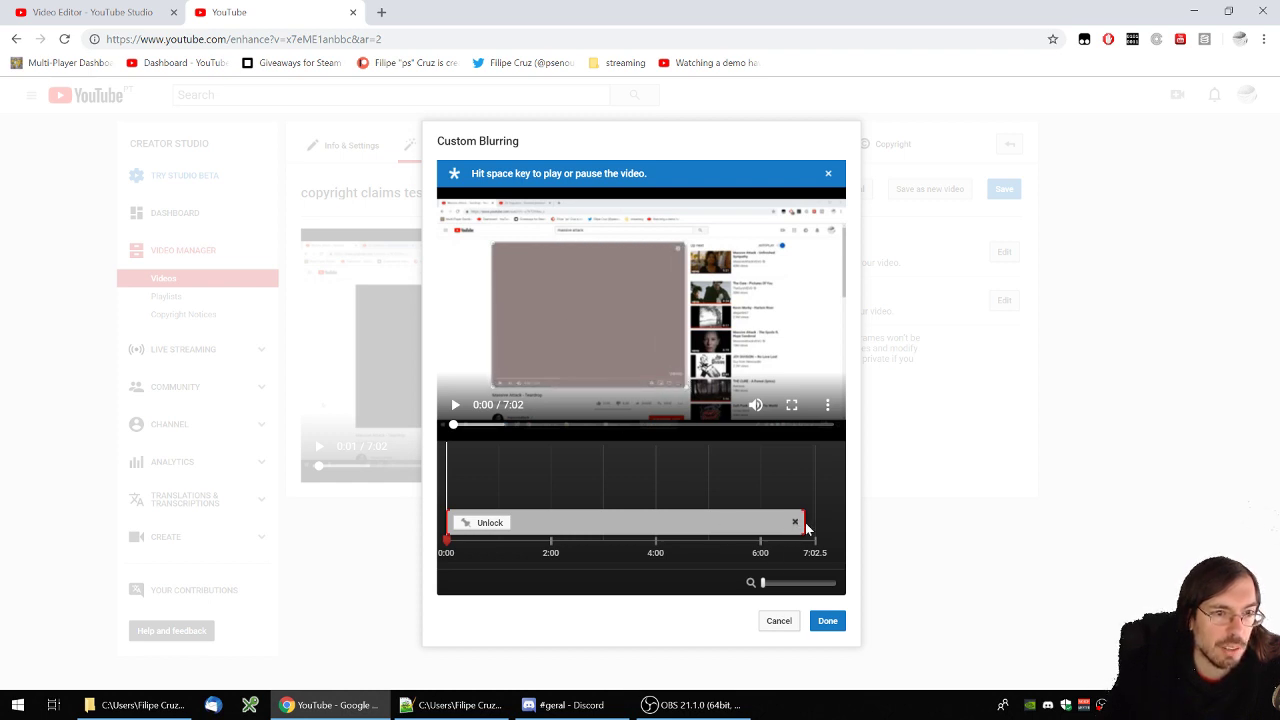
# - Shorten the blur's time span to end at about 1:15, previewing the video at 0:35 and 2:54
pyautogui.moveTo(803, 521); pyautogui.dragTo(540, 521)
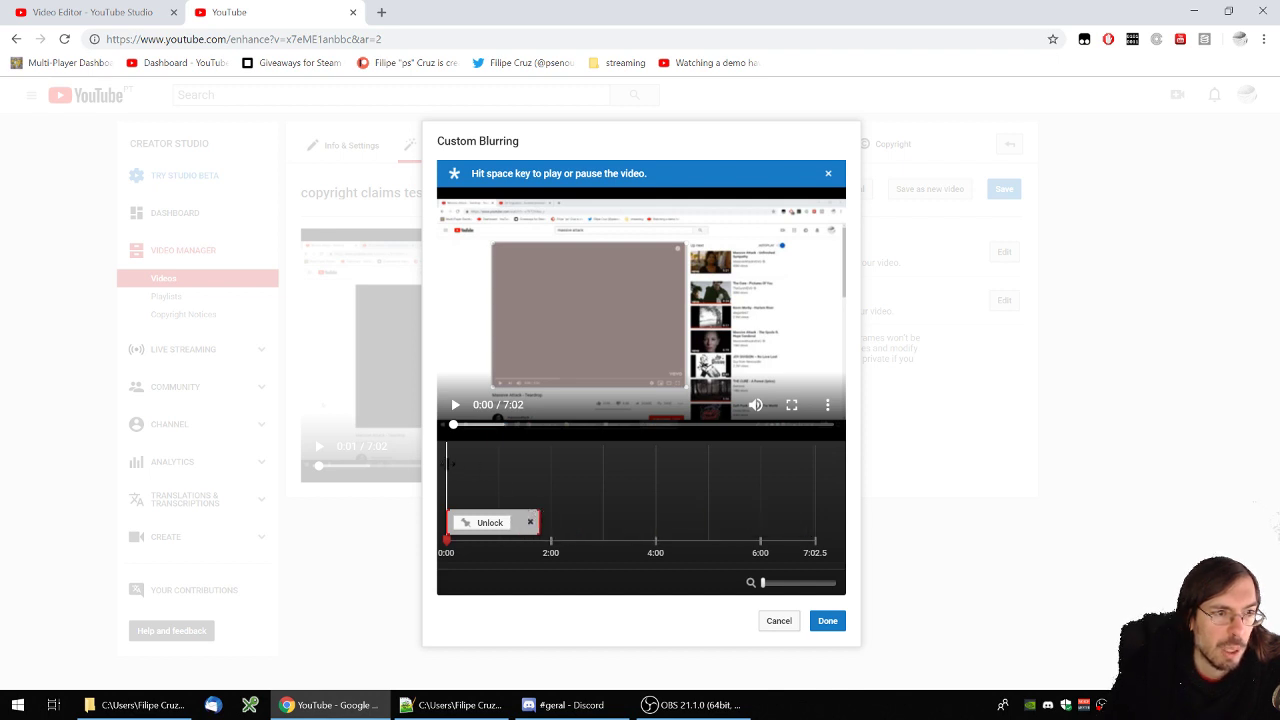
pyautogui.moveTo(451, 463); pyautogui.dragTo(477, 468)
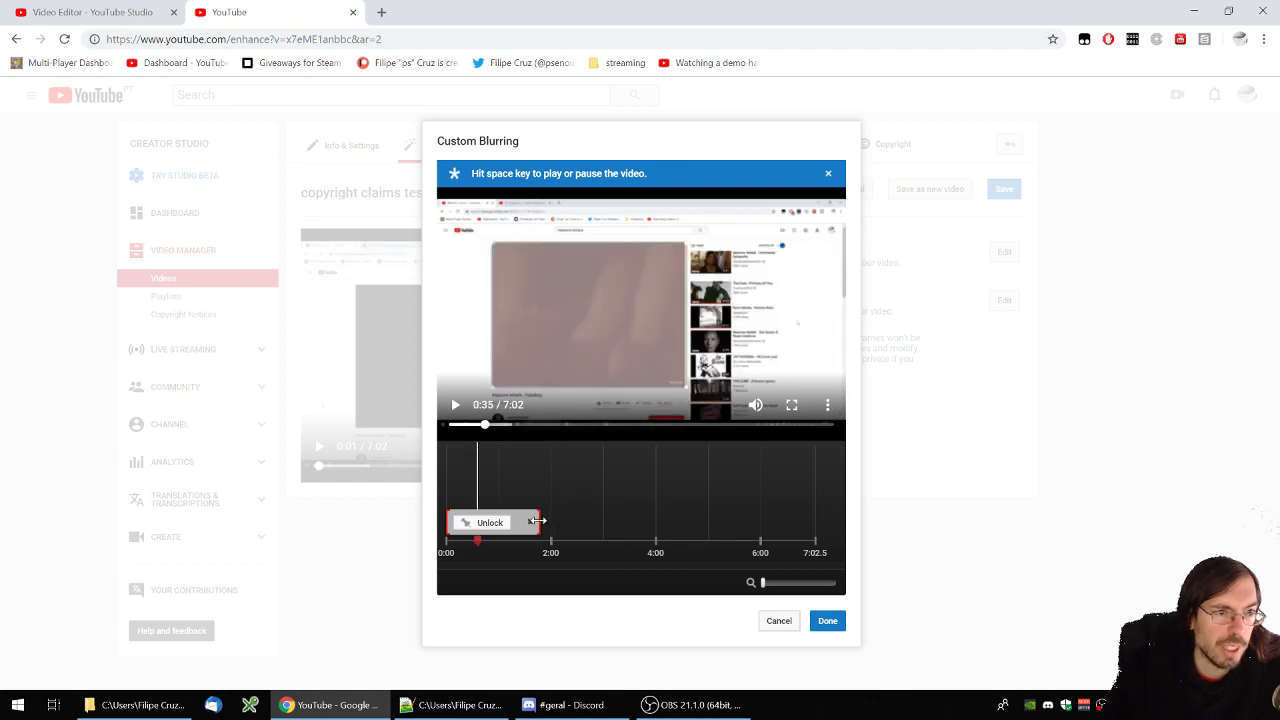
pyautogui.moveTo(538, 521); pyautogui.dragTo(510, 522)
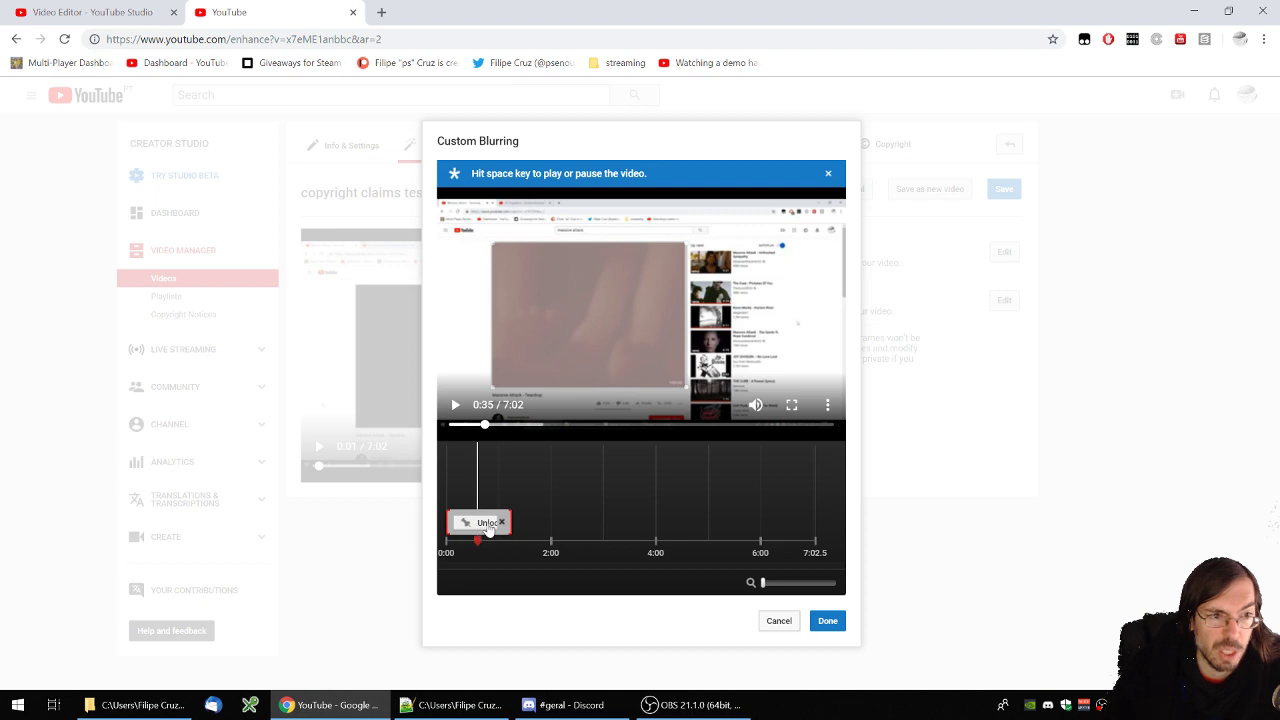
pyautogui.moveTo(480, 468); pyautogui.dragTo(601, 484)
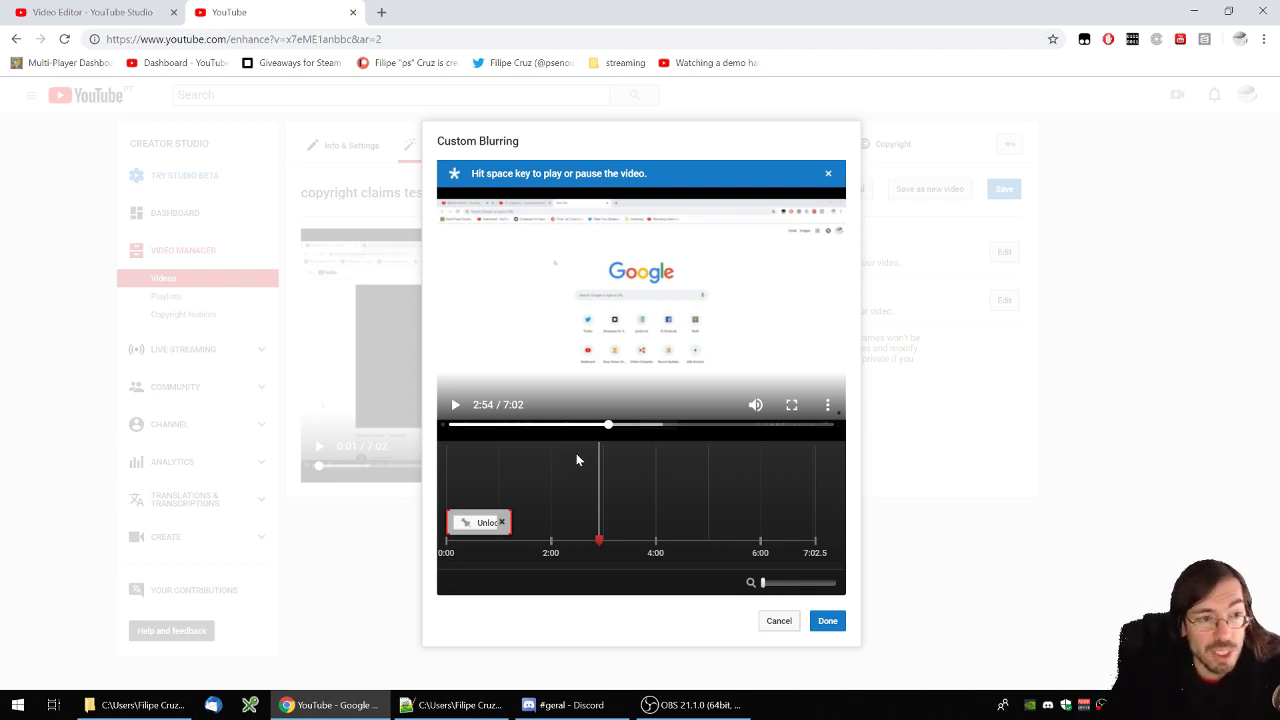
# - Extend the blur's time span to end at 1:59, locating the end of the embedded video in the preview
pyautogui.moveTo(599, 484); pyautogui.dragTo(483, 484)
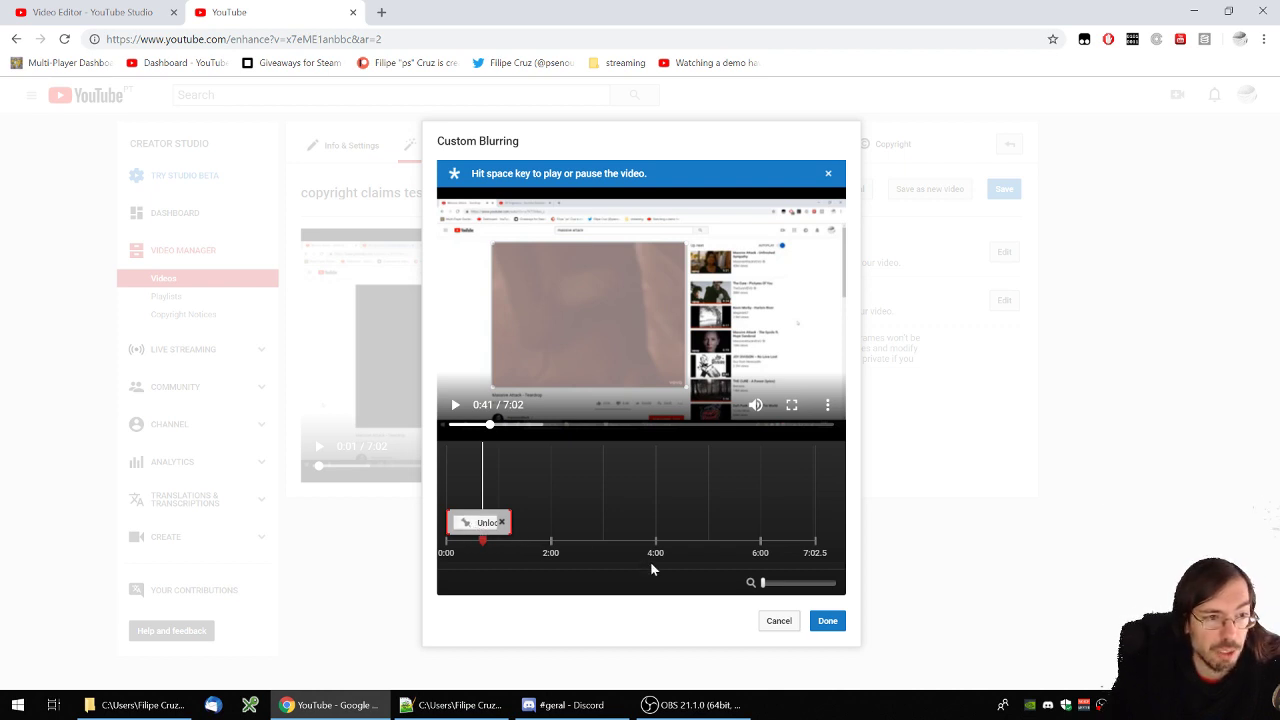
pyautogui.moveTo(763, 583)
pyautogui.mouseDown()
pyautogui.moveTo(794, 584)
pyautogui.moveTo(770, 584)
pyautogui.mouseUp()
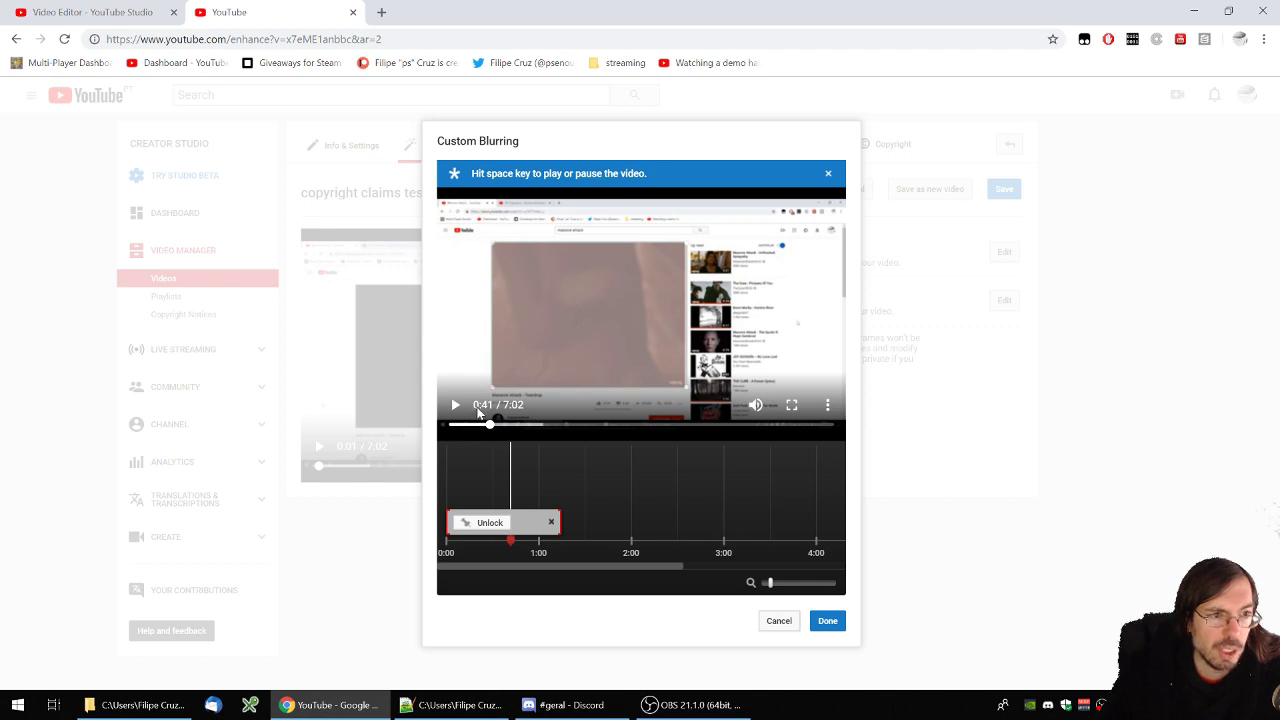
pyautogui.moveTo(490, 425); pyautogui.dragTo(561, 432)
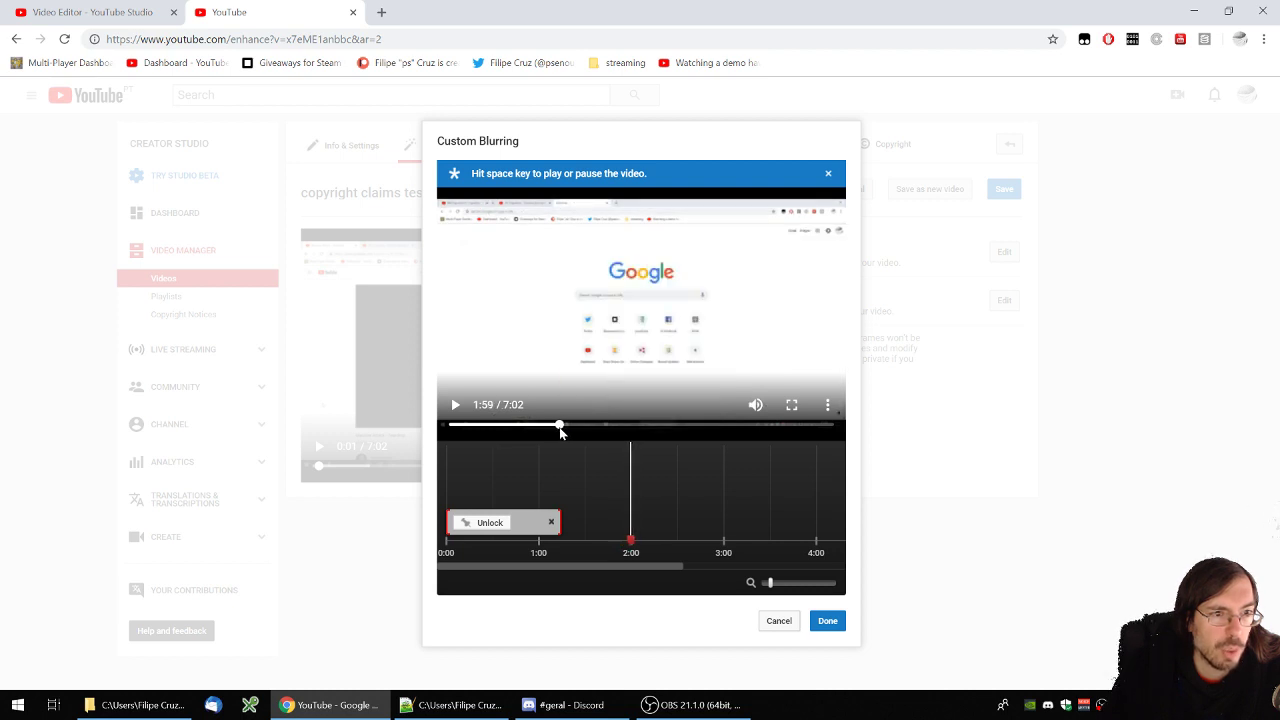
pyautogui.moveTo(558, 520); pyautogui.dragTo(630, 522)
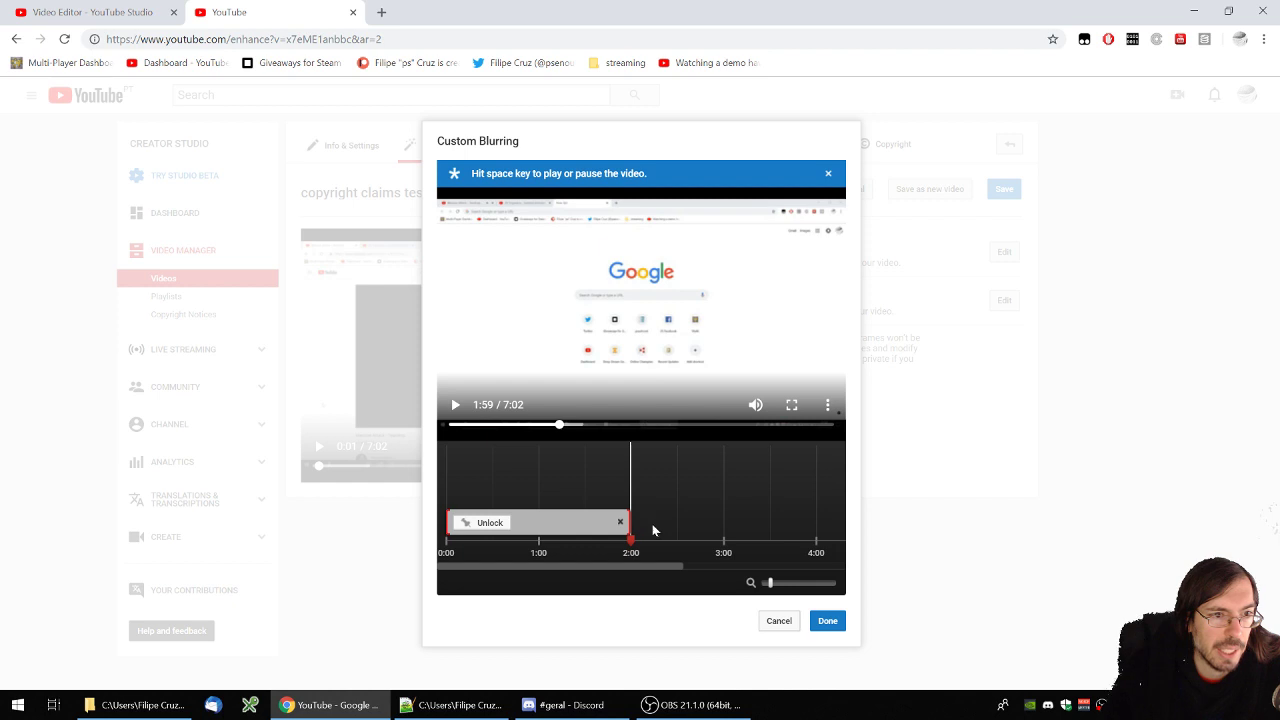
# - Preview the blur at 0:56, apply the custom blurring and check the resulting video, pausing it at 0:14
pyautogui.click(588, 470)
pyautogui.click(538, 470)
pyautogui.click(534, 470)
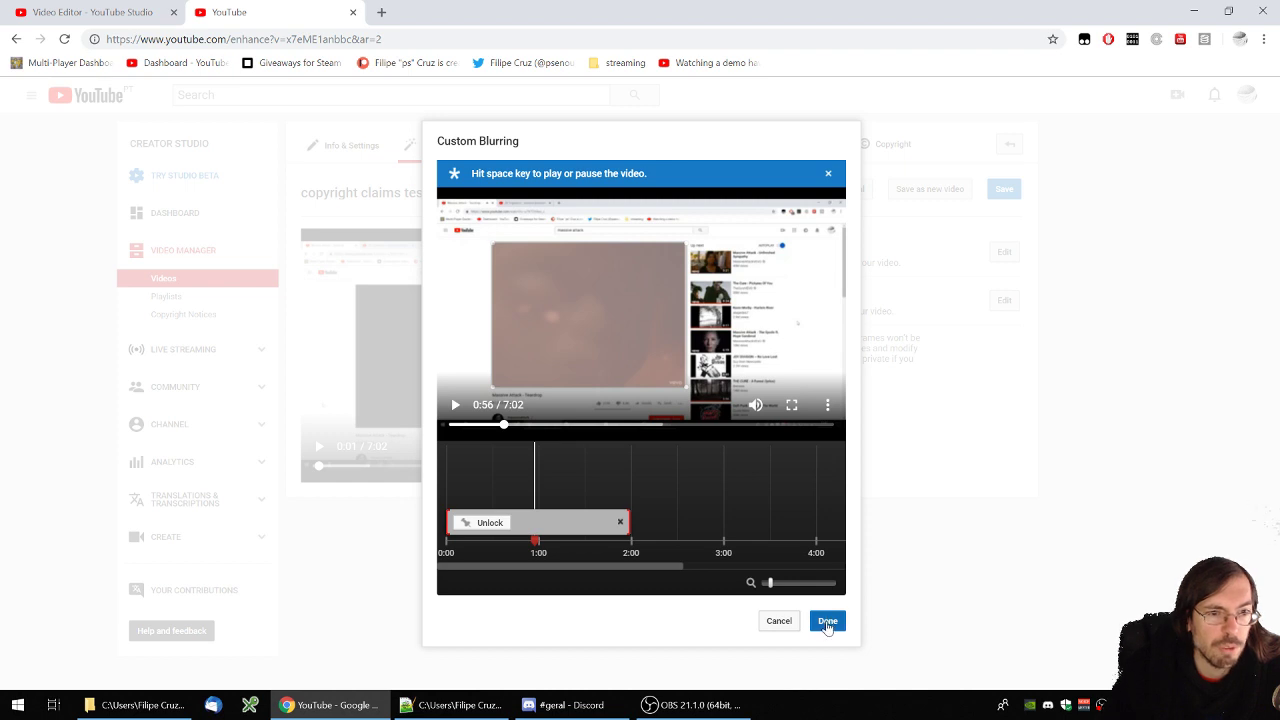
pyautogui.click(826, 621)
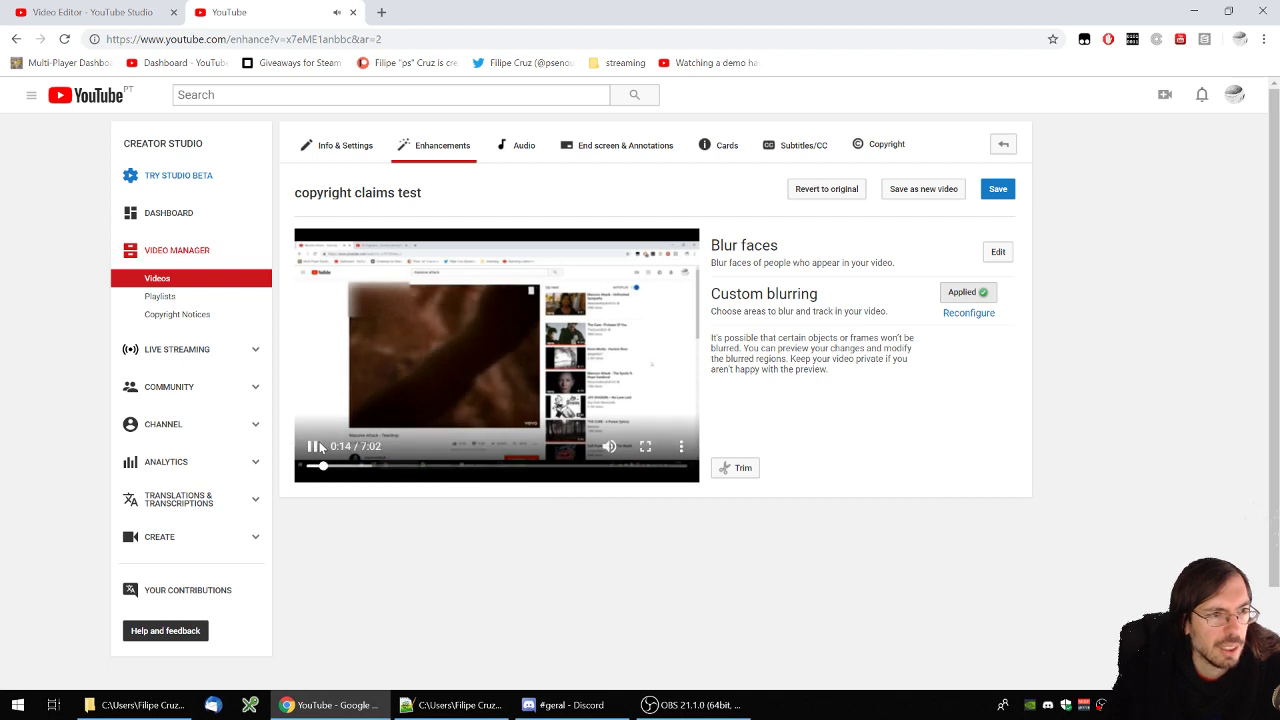
pyautogui.press('space')
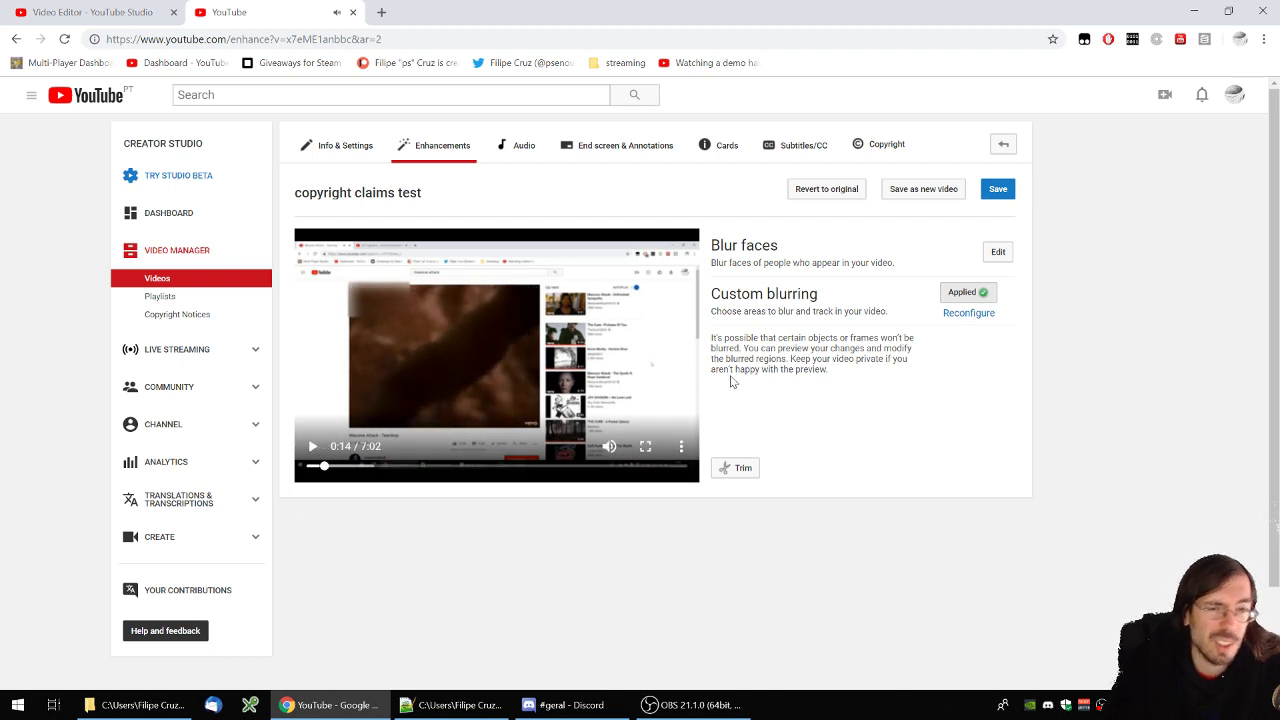
# - Reconfigure the custom blurring, enlarging the blur area to cover the whole embedded video player and locking it in place
pyautogui.click(966, 313)
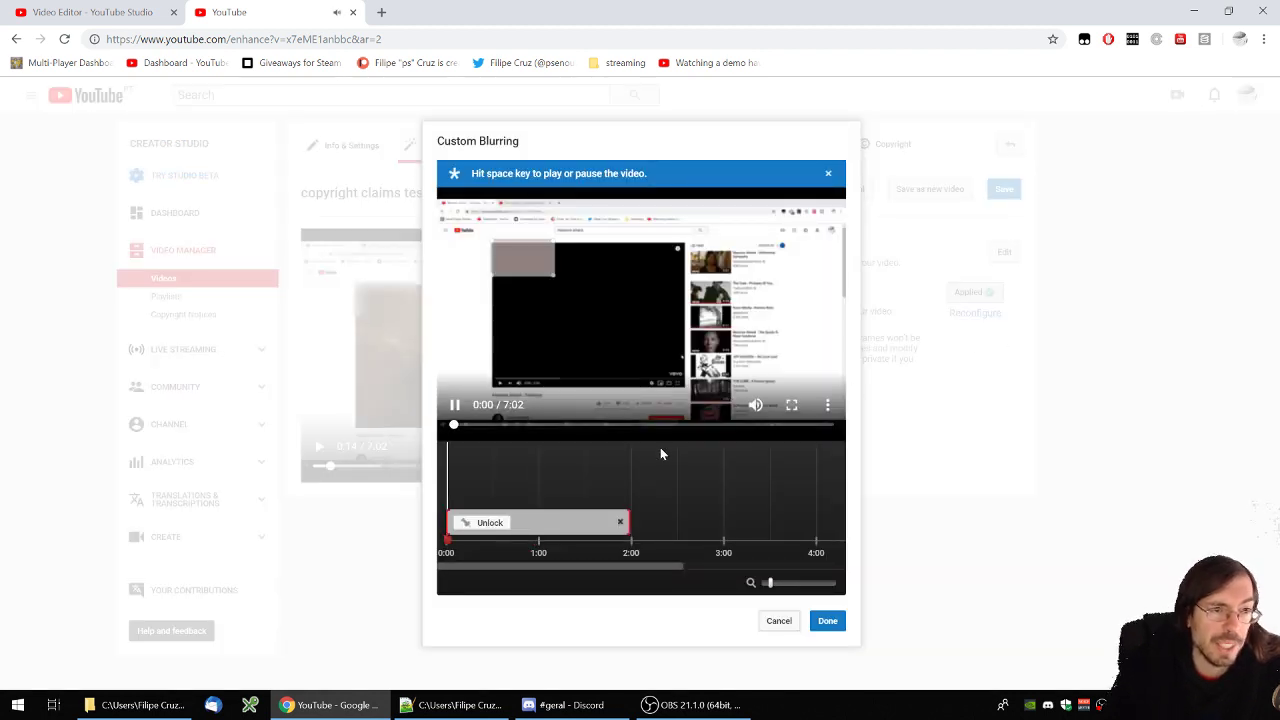
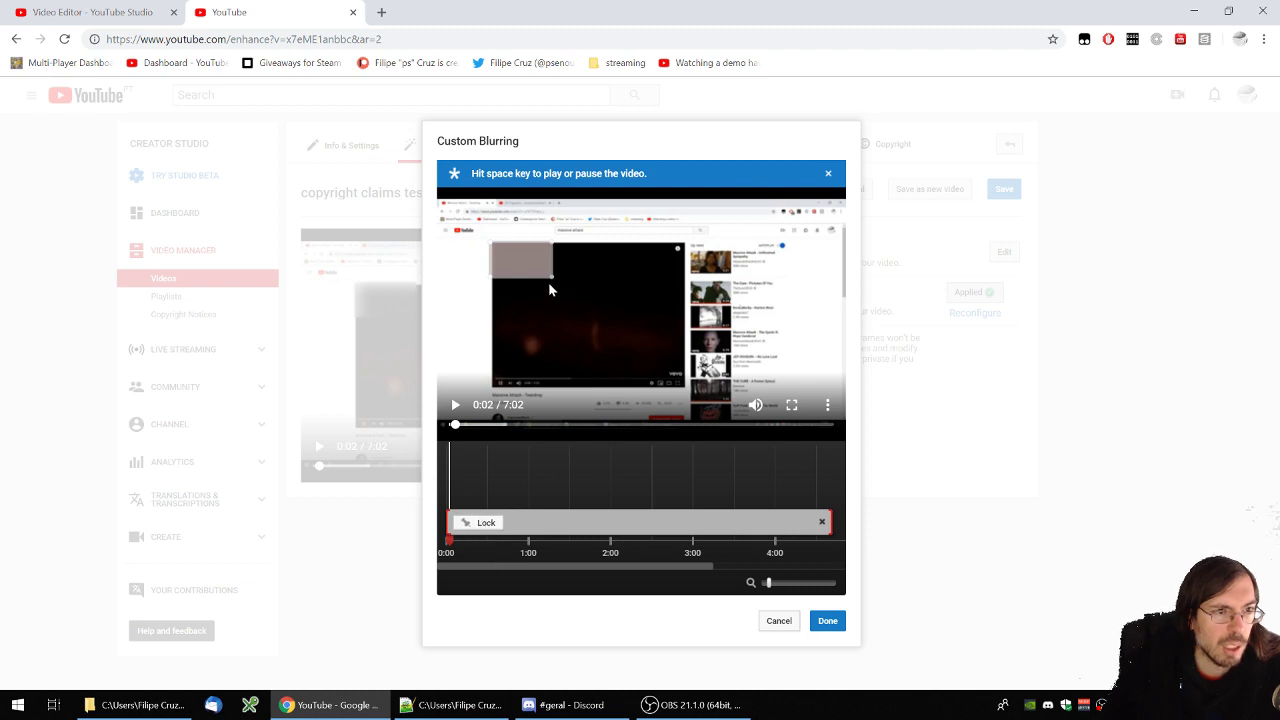
pyautogui.moveTo(549, 283); pyautogui.dragTo(680, 385)
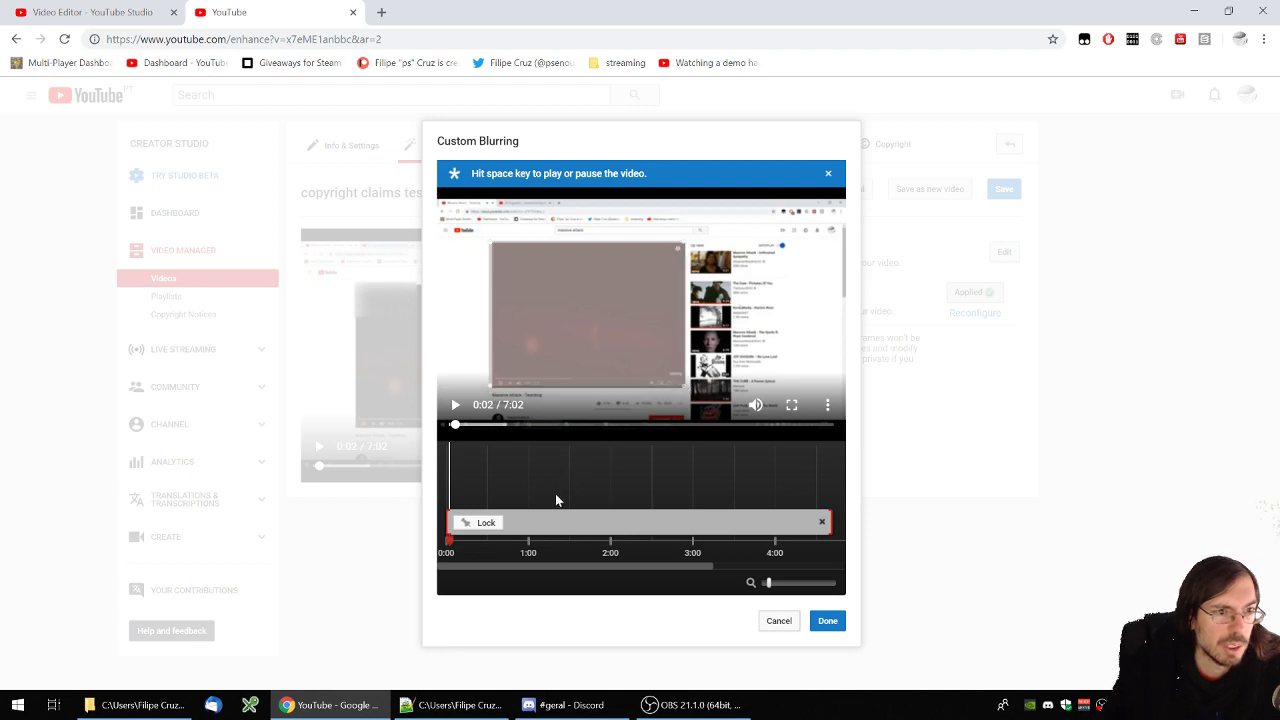
pyautogui.click(488, 522)
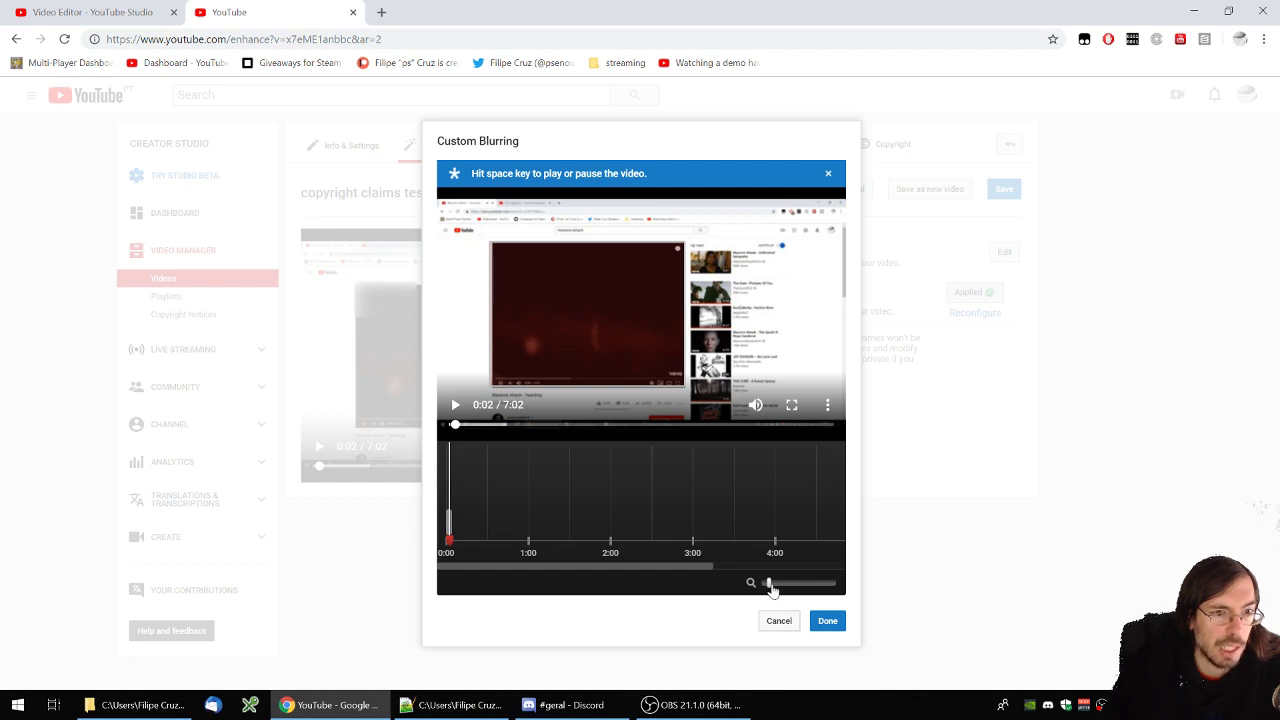
# - Extend the locked blur's time span to end at 1:55, where the embedded video player leaves the screen
pyautogui.moveTo(767, 586); pyautogui.dragTo(752, 584)
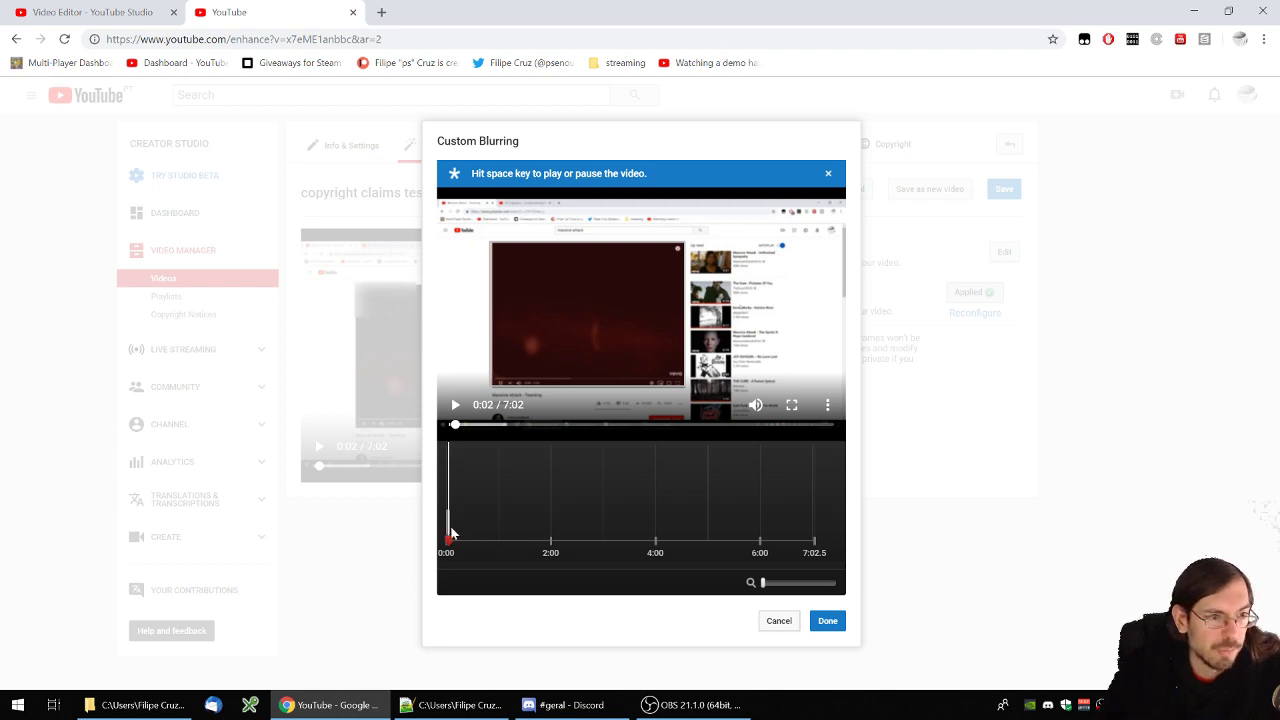
pyautogui.moveTo(449, 520); pyautogui.dragTo(500, 520)
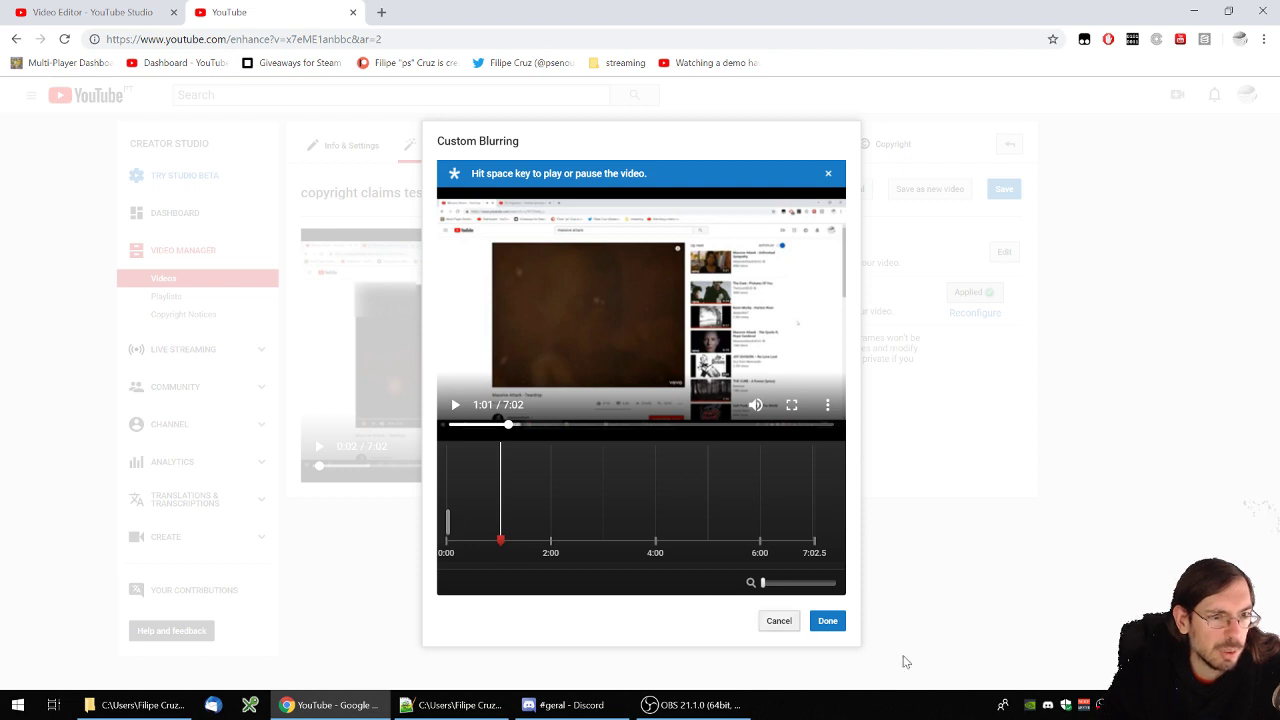
pyautogui.click(448, 530)
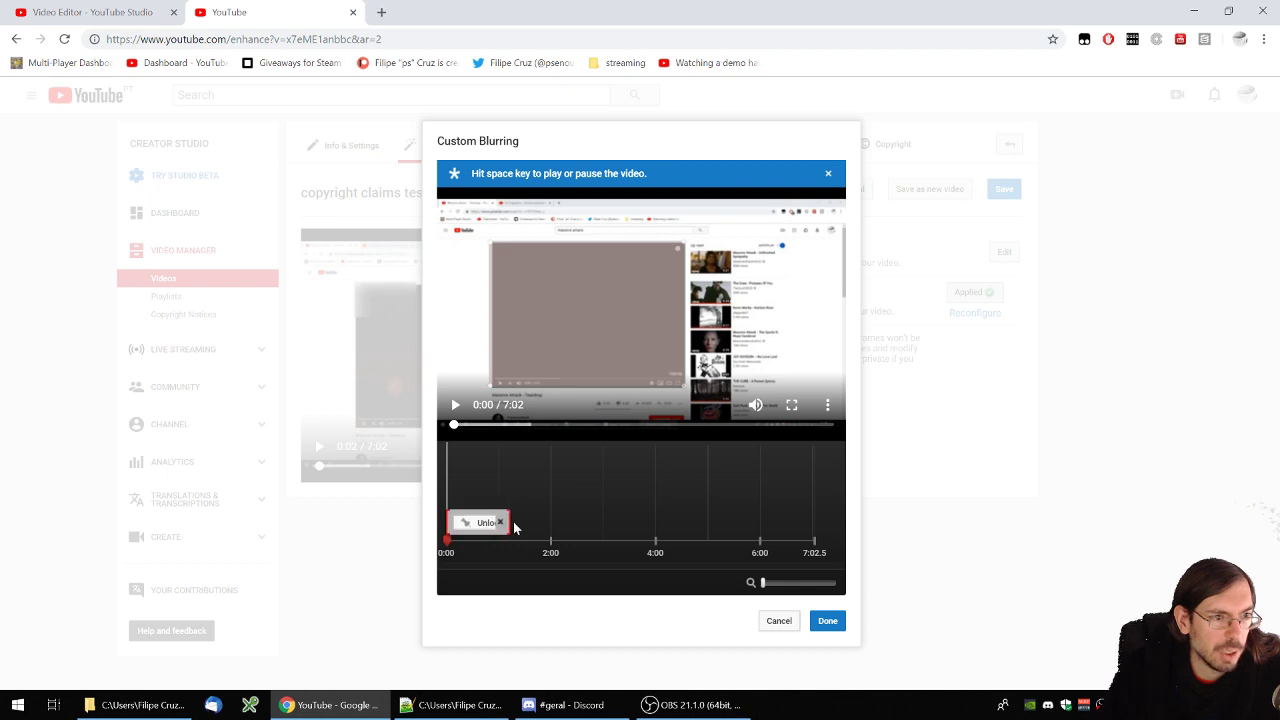
pyautogui.moveTo(514, 528); pyautogui.dragTo(643, 523)
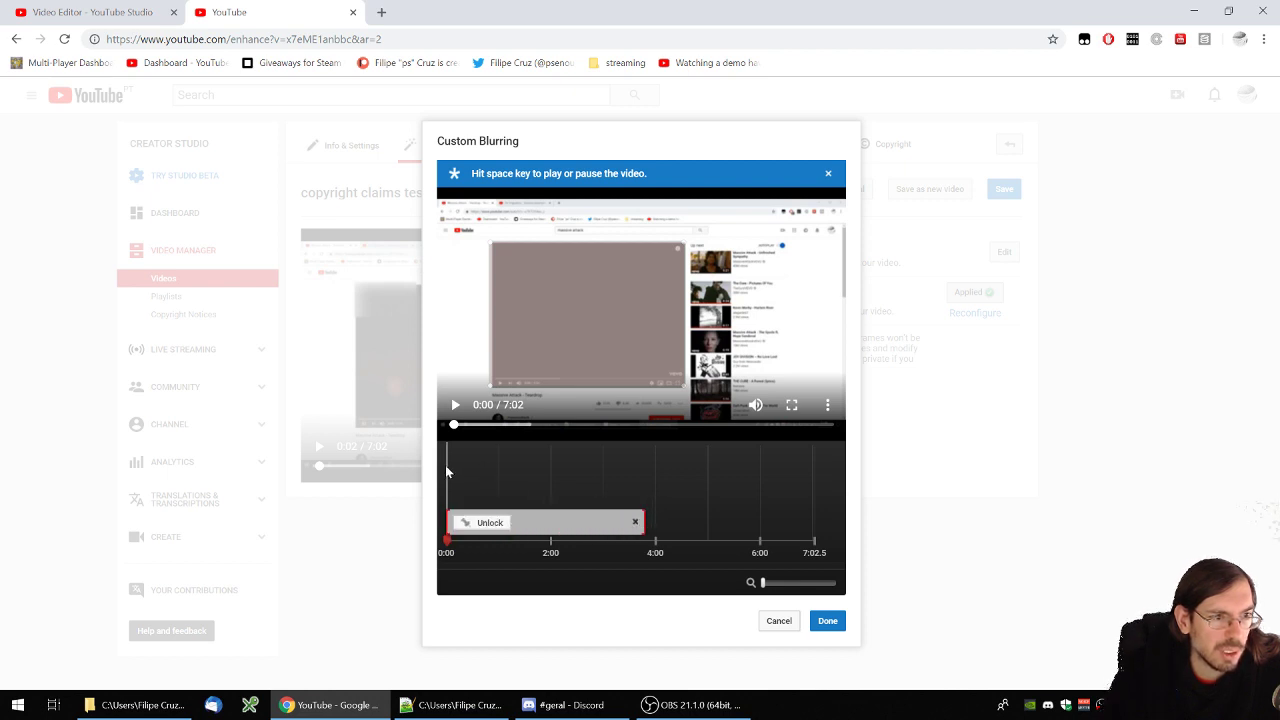
pyautogui.moveTo(448, 468)
pyautogui.mouseDown()
pyautogui.moveTo(604, 476)
pyautogui.moveTo(544, 474)
pyautogui.mouseUp()
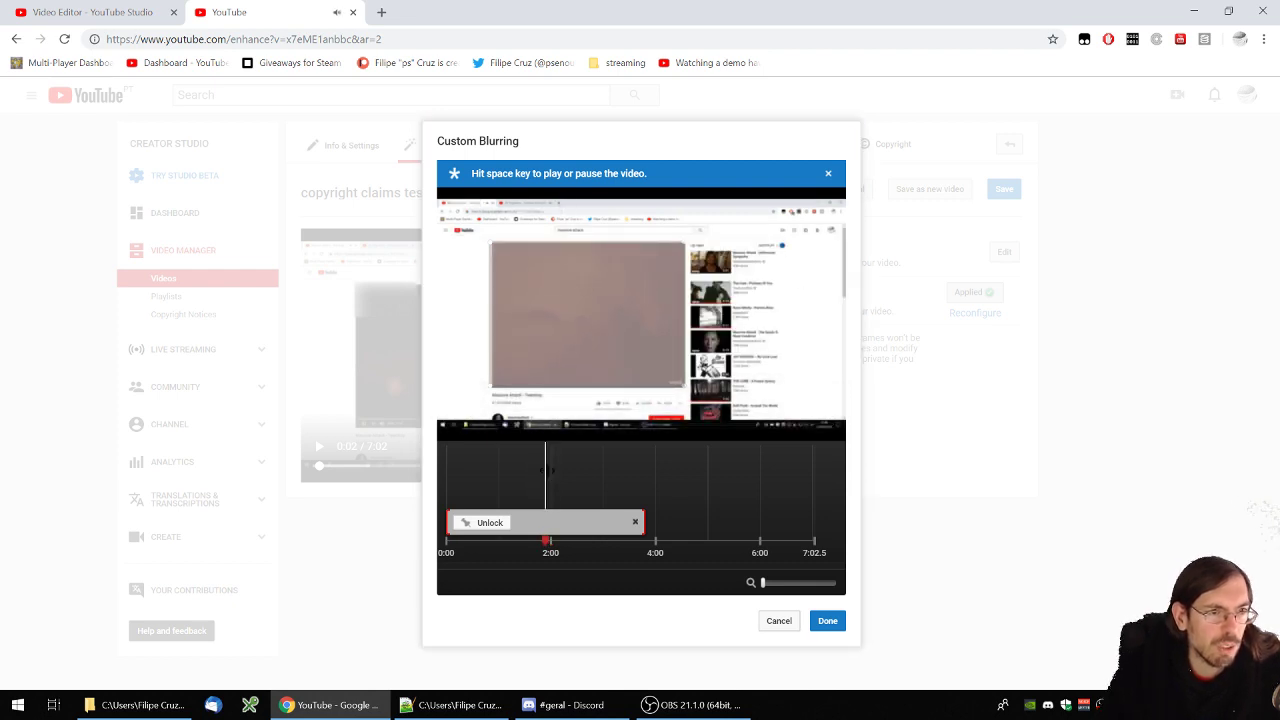
pyautogui.moveTo(545, 470); pyautogui.dragTo(547, 470)
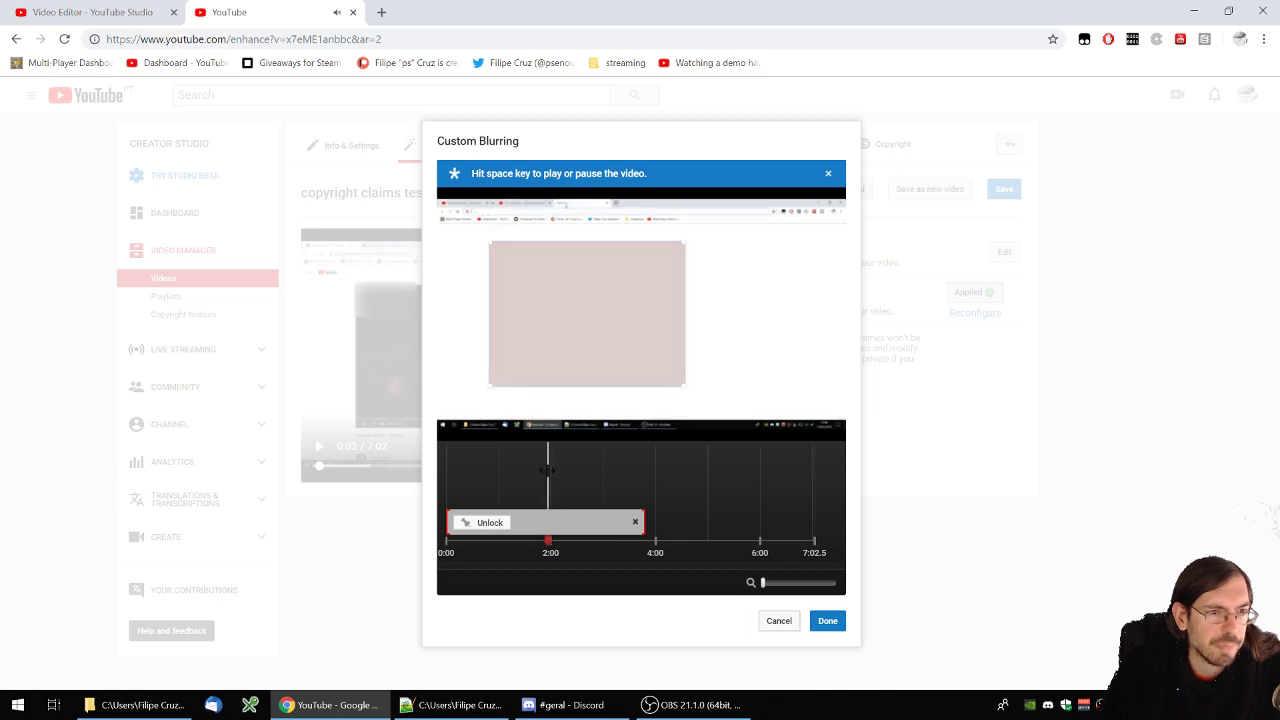
pyautogui.moveTo(645, 521); pyautogui.dragTo(549, 519)
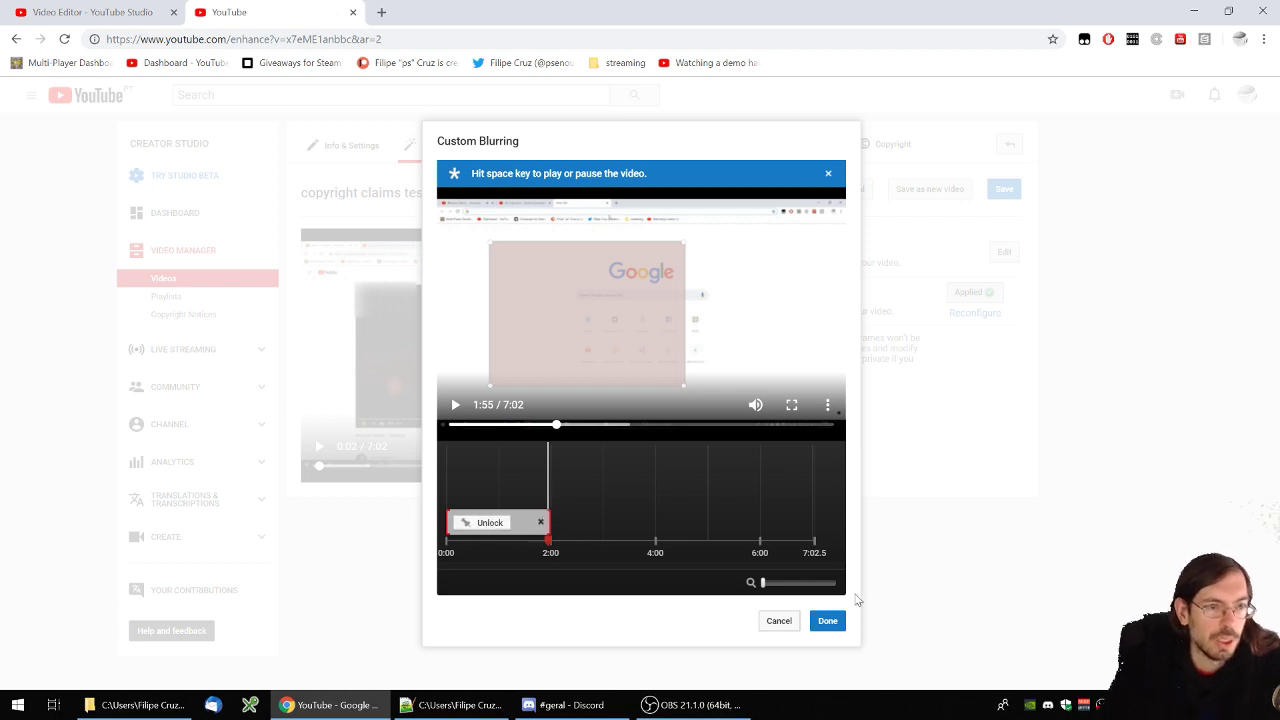
# - Apply the custom blurring and save the result as a new video without deleting the original
pyautogui.click(828, 620)
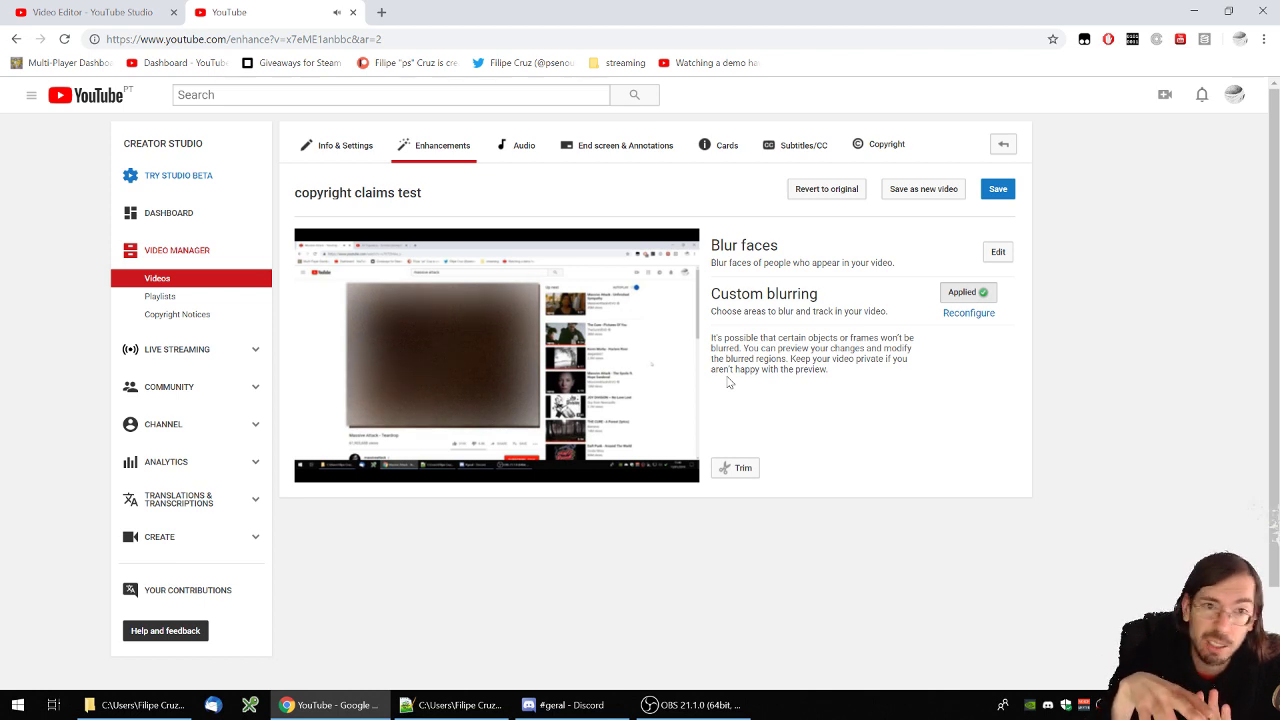
pyautogui.click(916, 194)
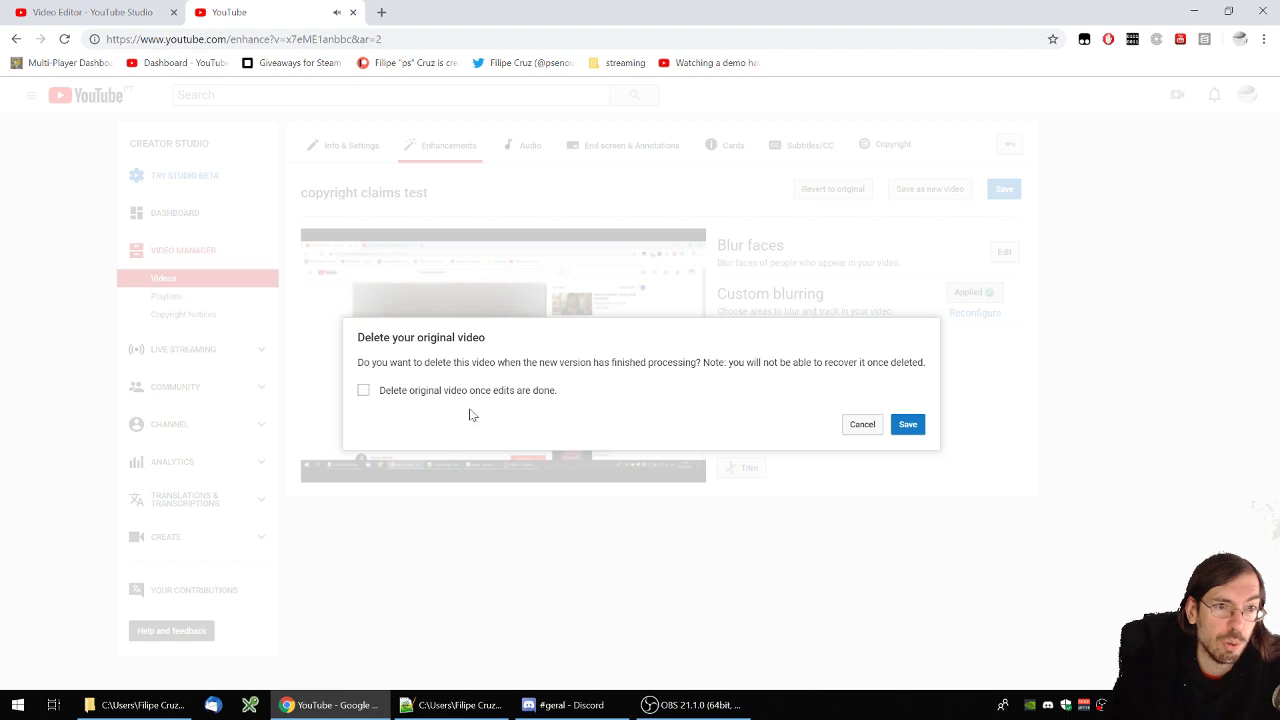
pyautogui.click(908, 424)
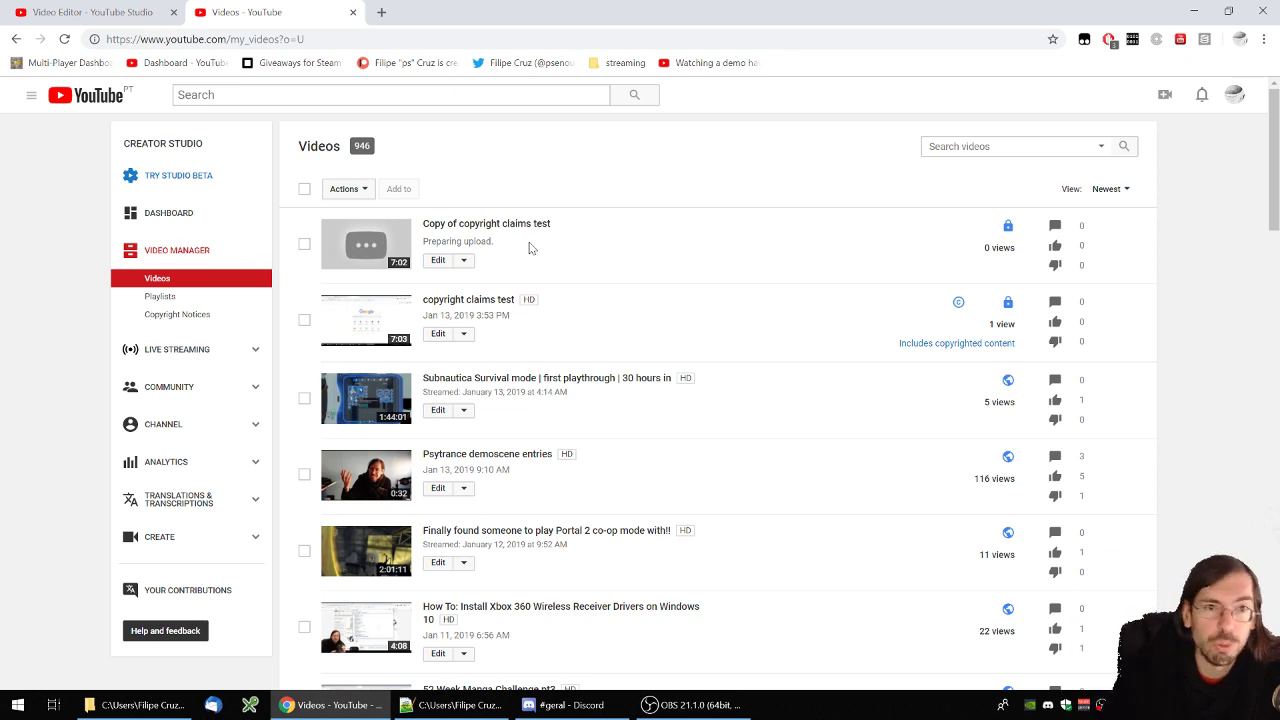
# - Review the copyright claim details of the "copyright claims test" video and return to the video list
pyautogui.click(960, 344)
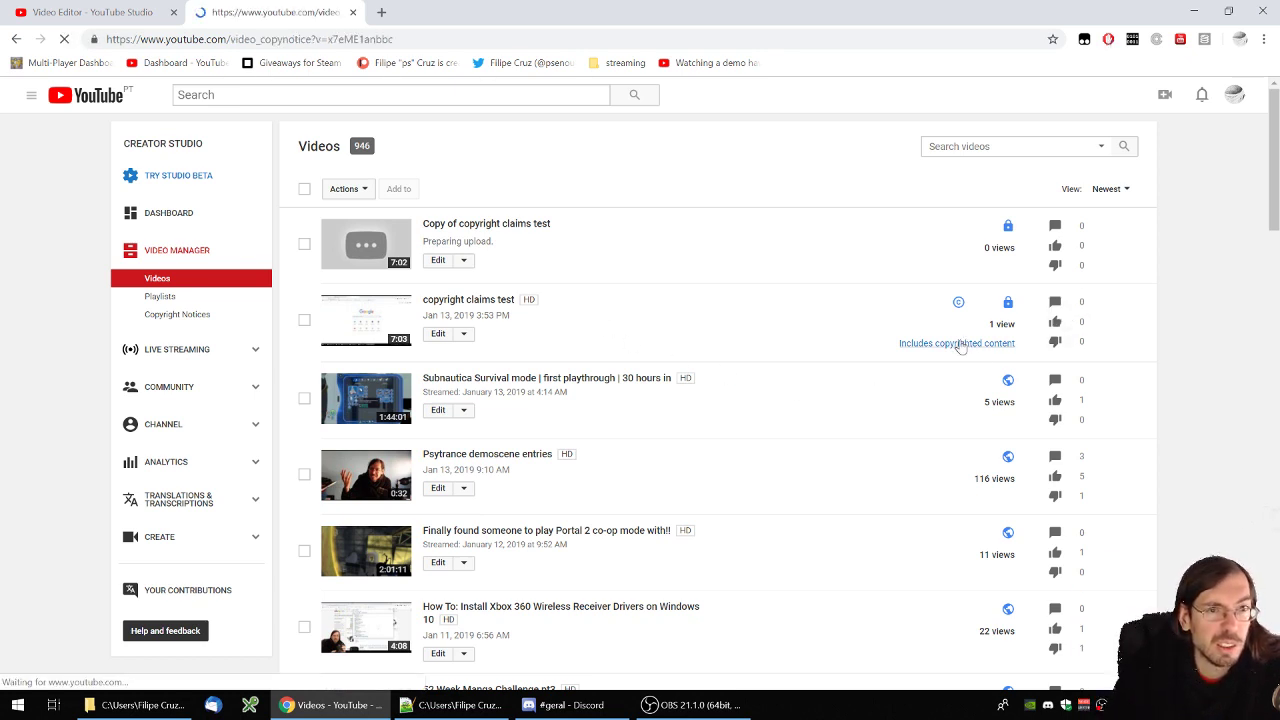
pyautogui.scroll(-2, 900, 460)
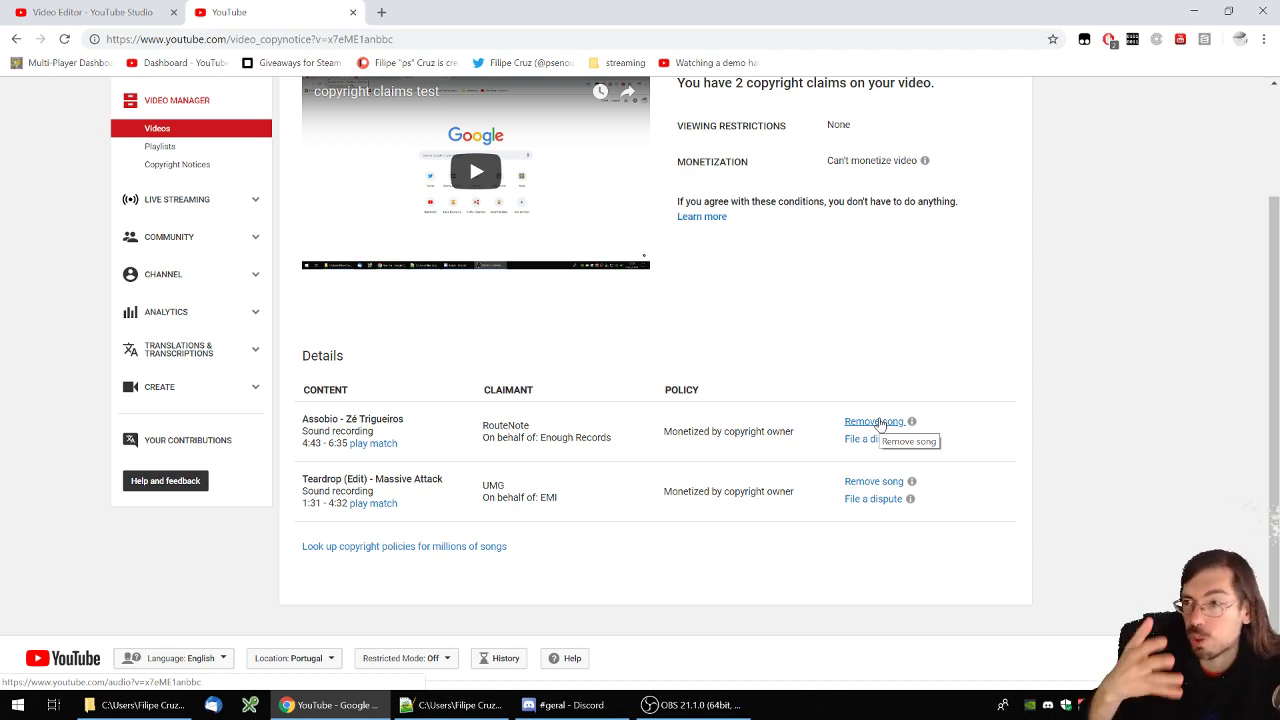
pyautogui.scroll(2, 801, 444)
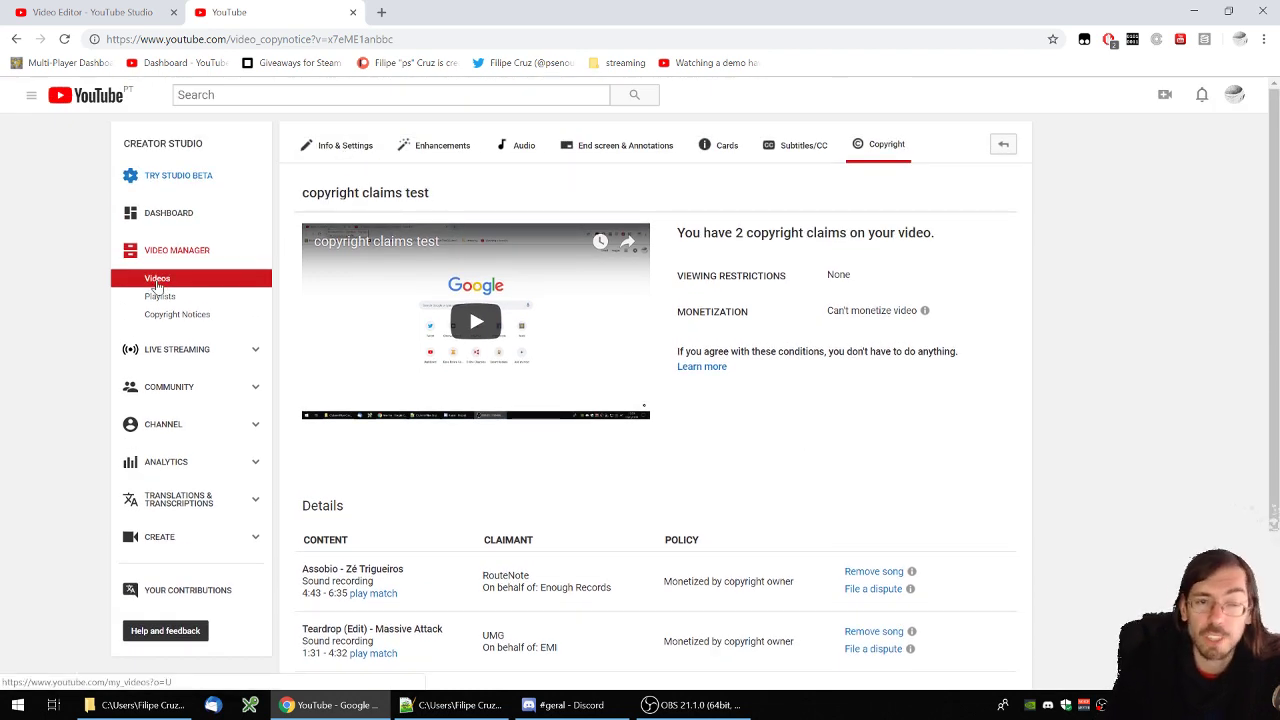
pyautogui.click(157, 282)
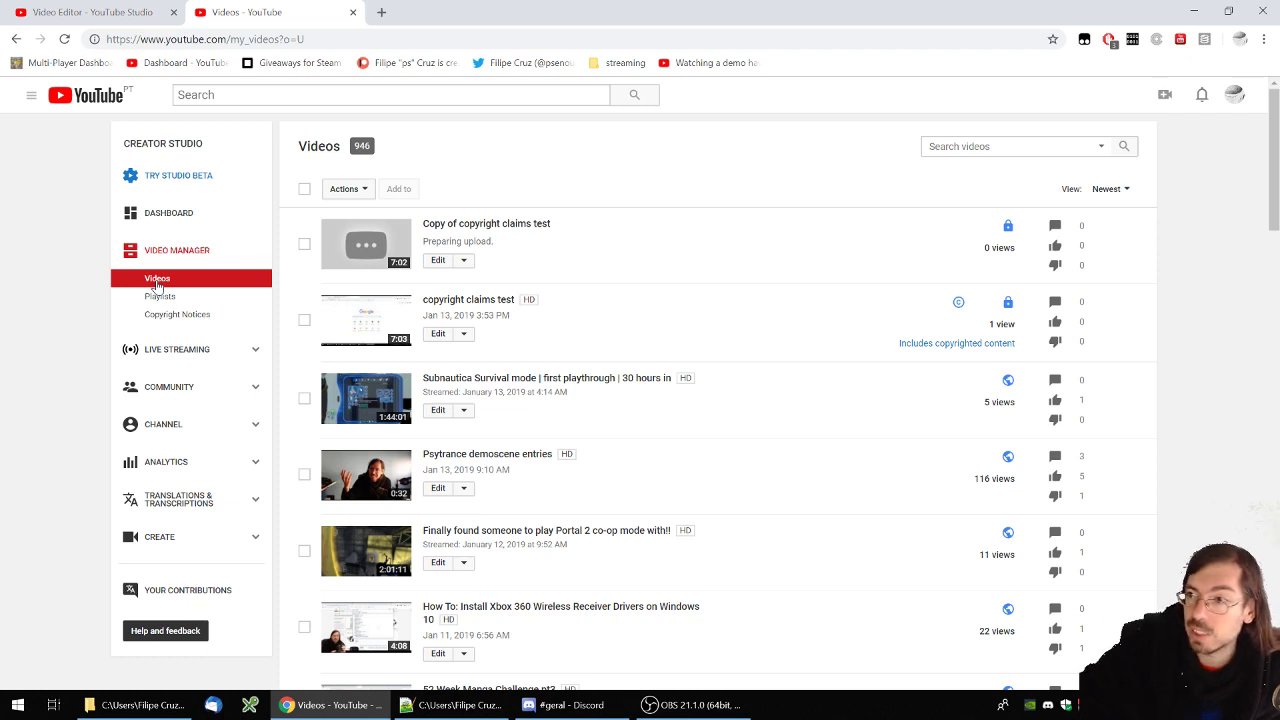
# - Compare the available edit options of the "copyright claims test" video with those of the Subnautica Survival mode video
pyautogui.click(466, 340)
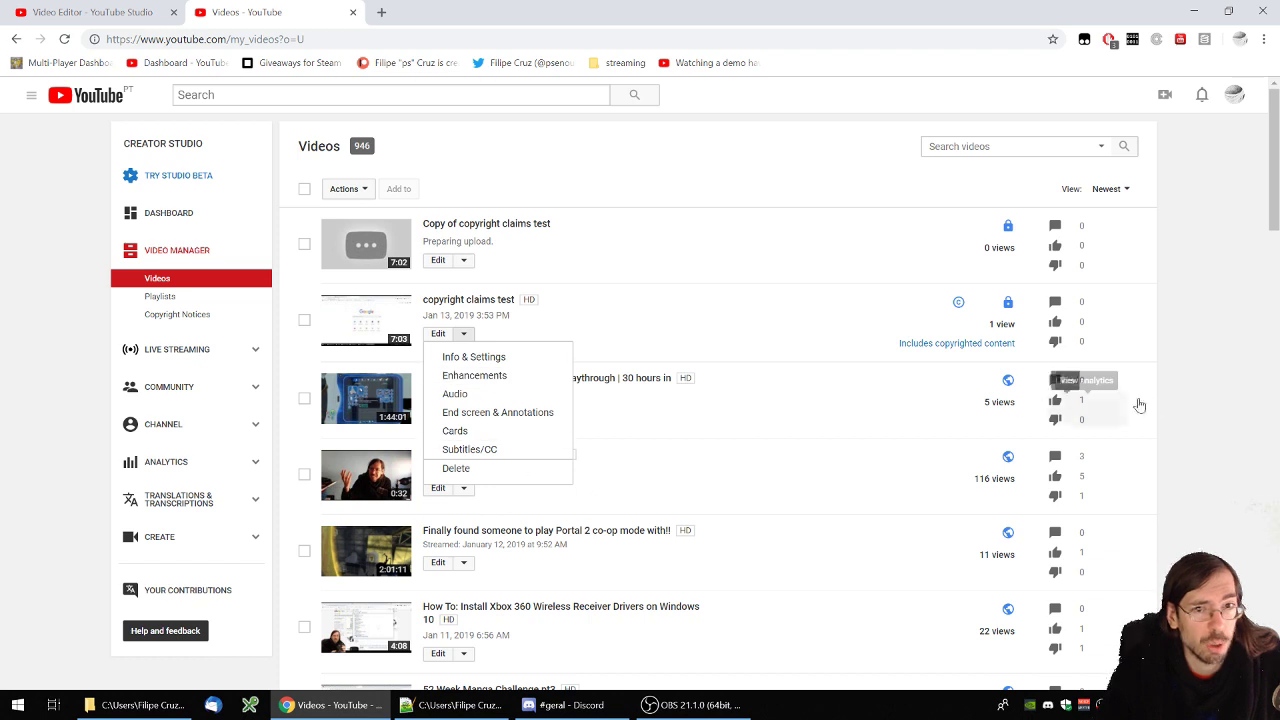
pyautogui.click(1196, 404)
pyautogui.click(463, 410)
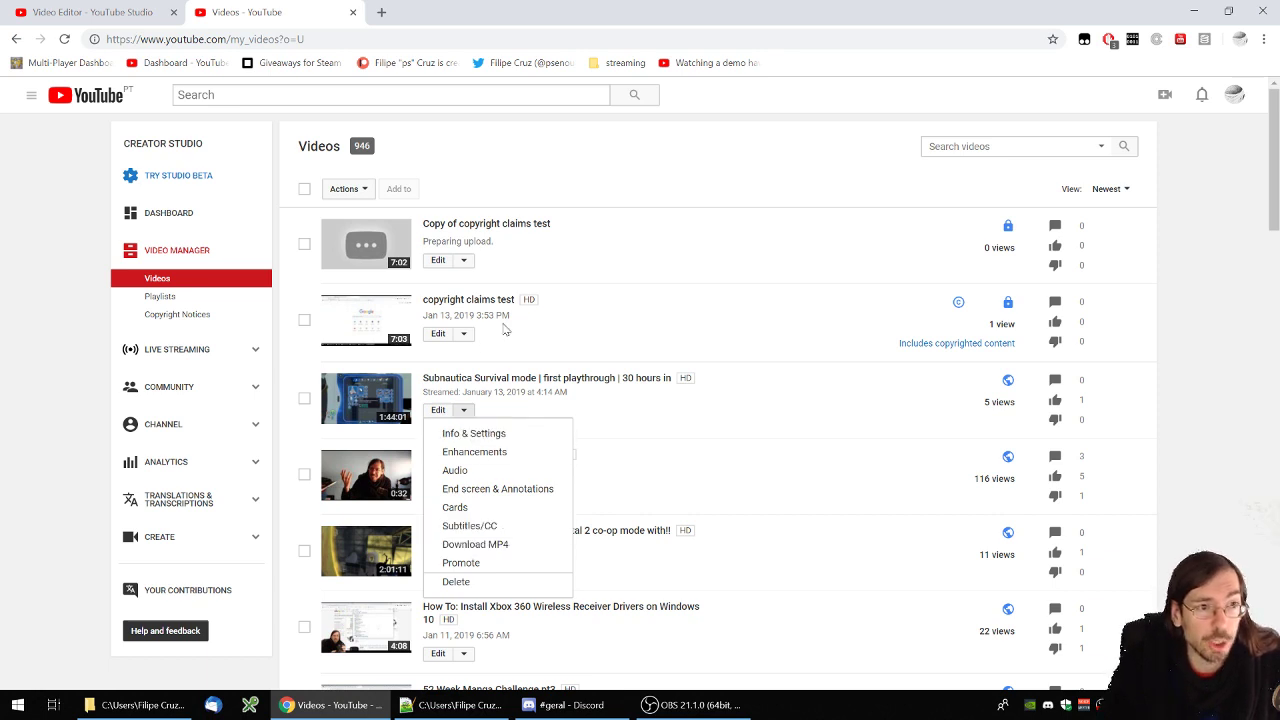
pyautogui.click(1208, 341)
pyautogui.click(462, 337)
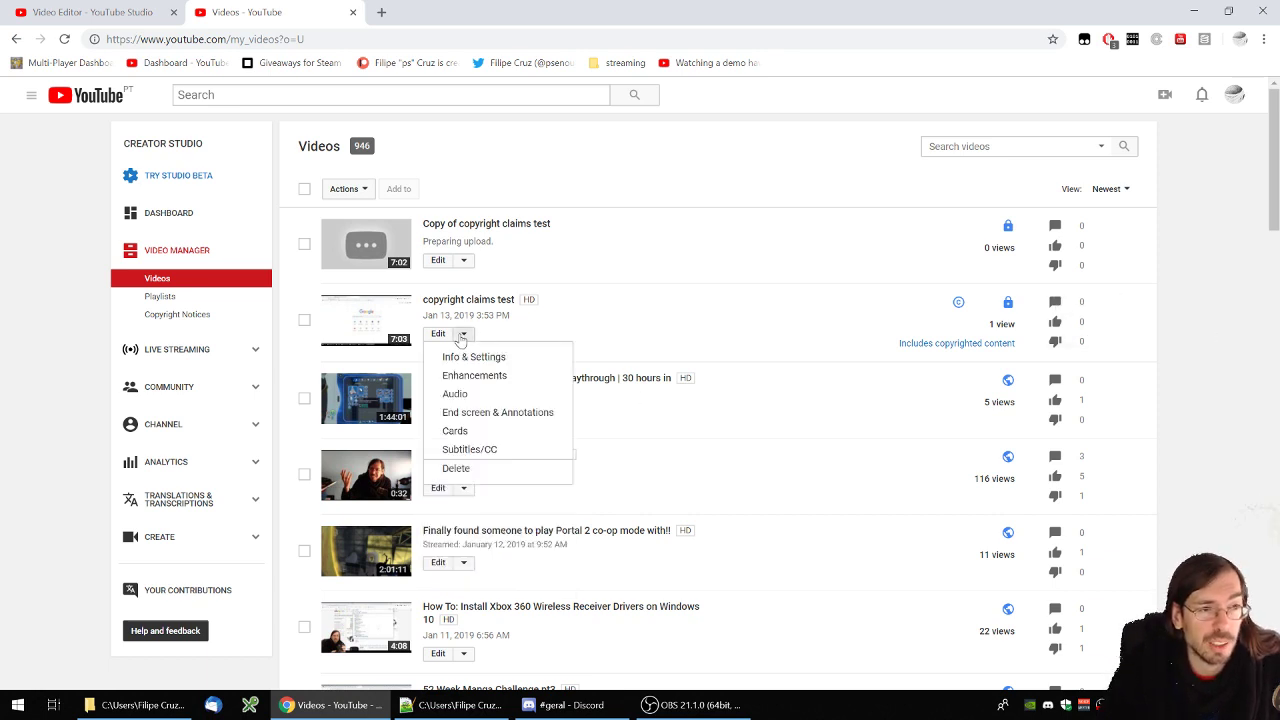